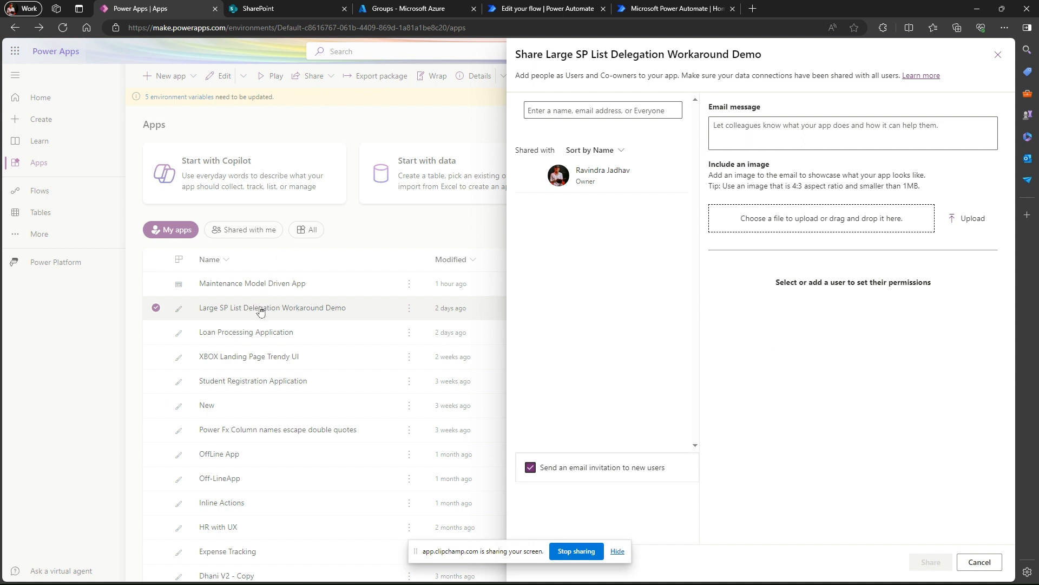
Examine the frequent SharePoint sites and the list of all groups in Microsoft Azure, as far as the patchexample1 group
click(618, 551)
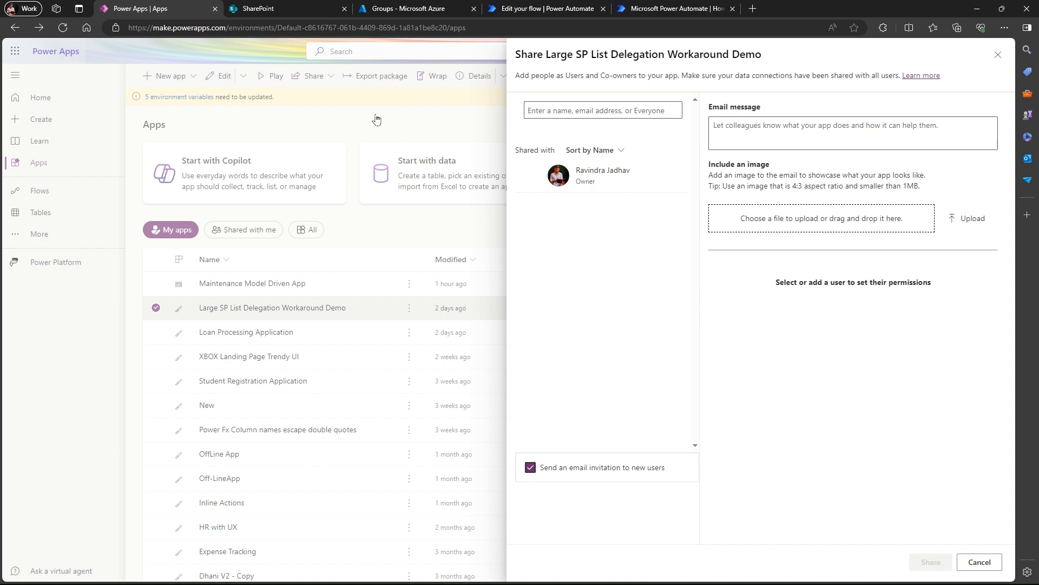
click(293, 8)
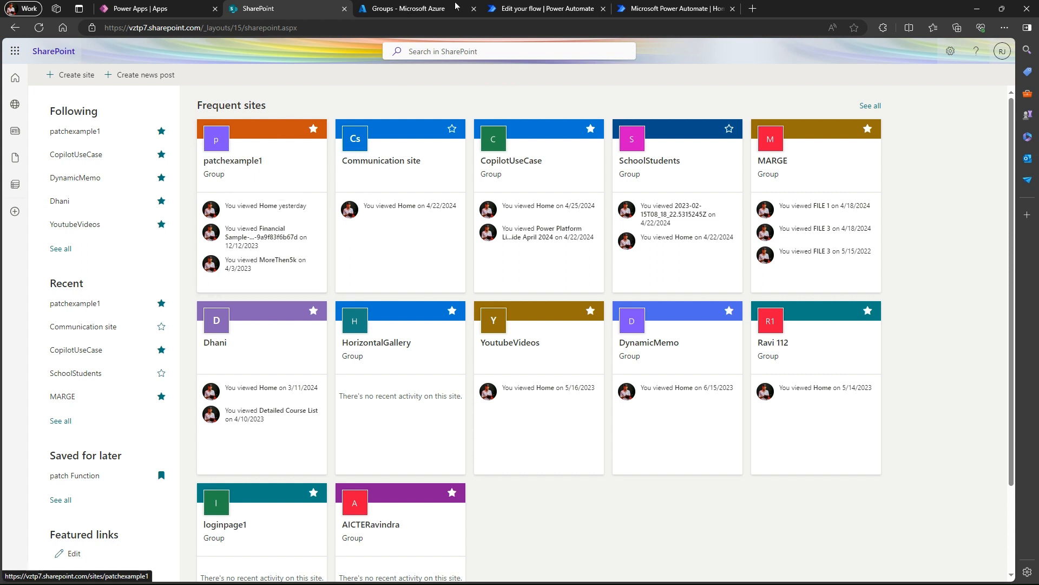
mouse_move(439, 10)
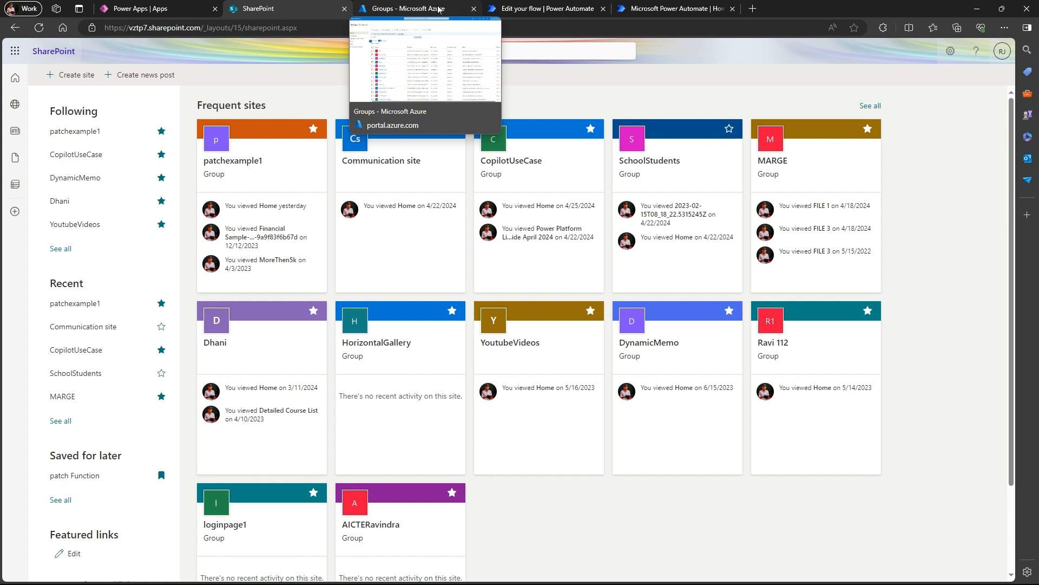
mouse_move(661, 8)
click(173, 9)
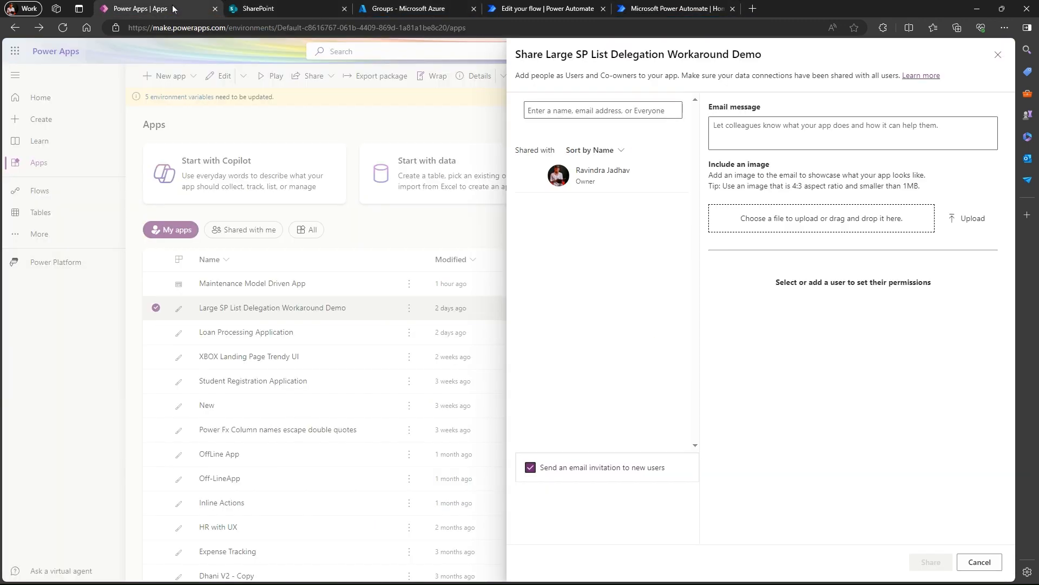
click(260, 5)
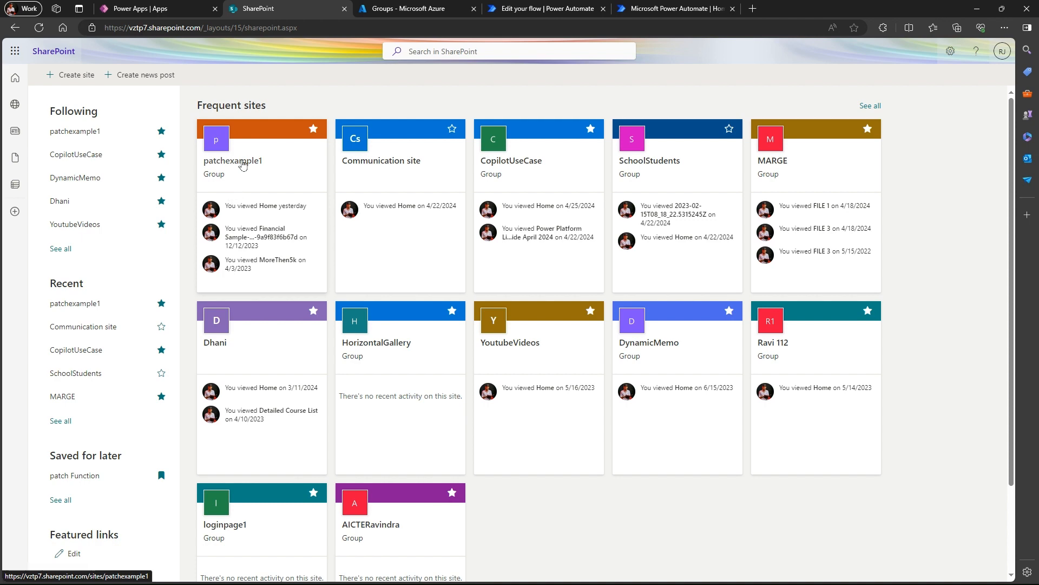
click(404, 7)
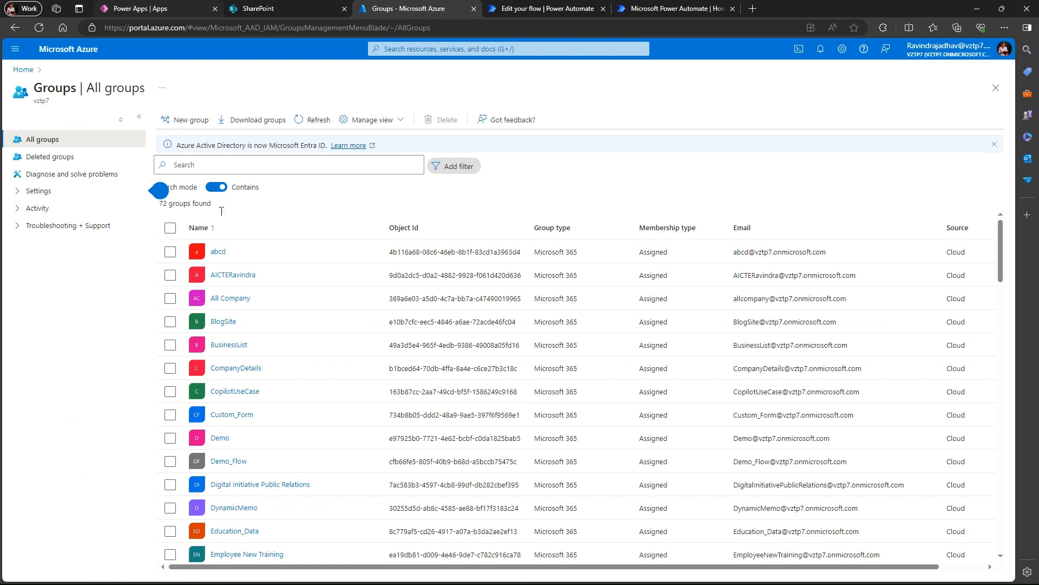
scroll(240, 387, down, 5)
scroll(240, 386, down, 5)
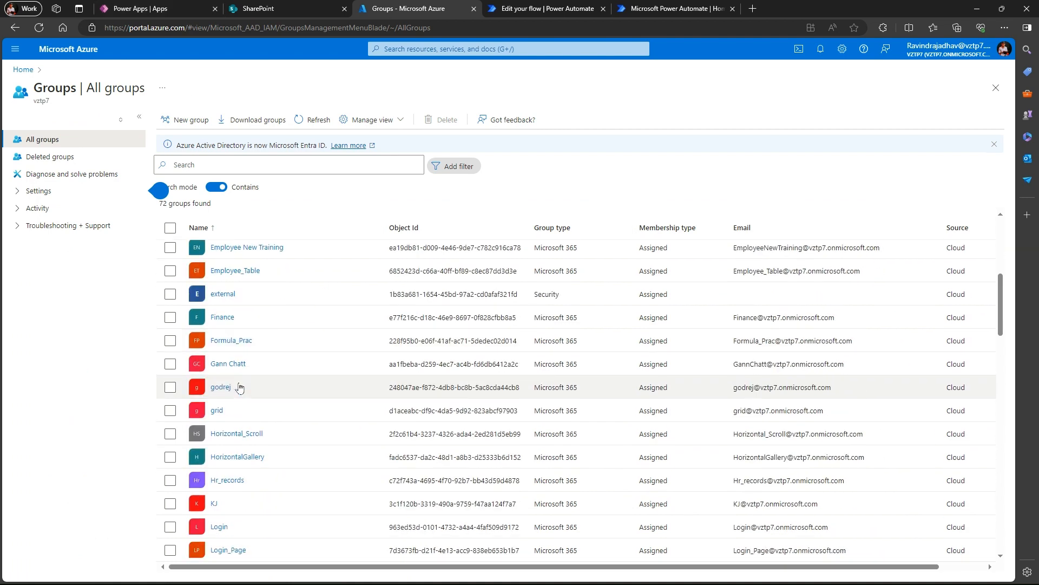
scroll(240, 491, down, 2)
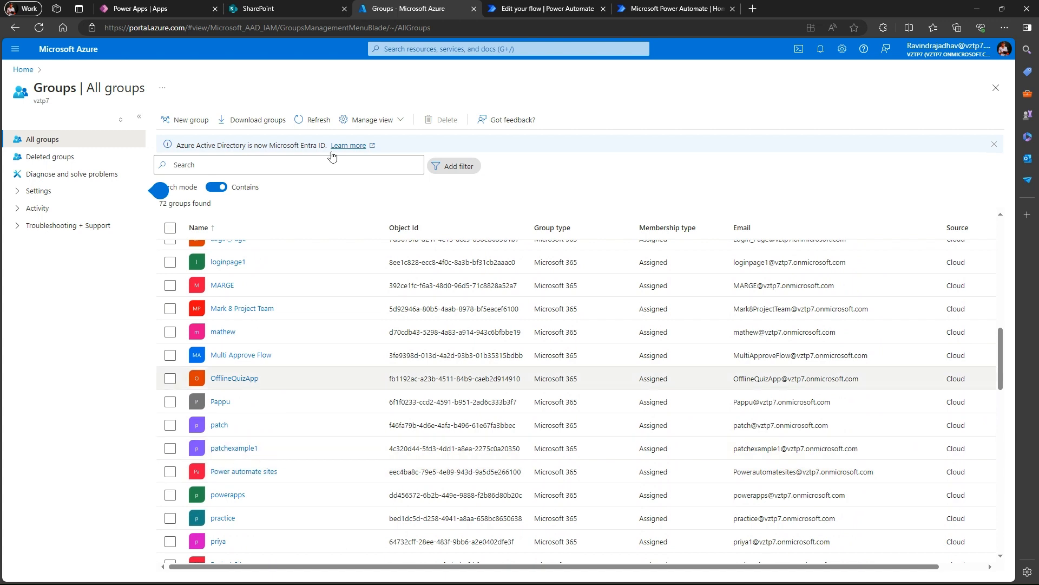
Switch back to Power Apps, search the app's sharing pane for "patch" and add the patchexample1 group as a new user
click(156, 7)
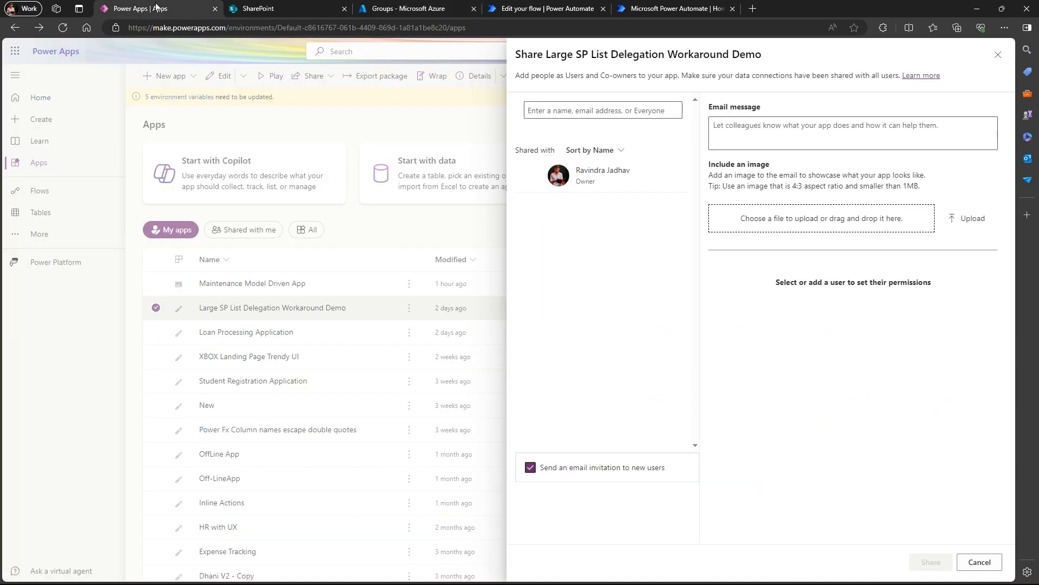
click(567, 112)
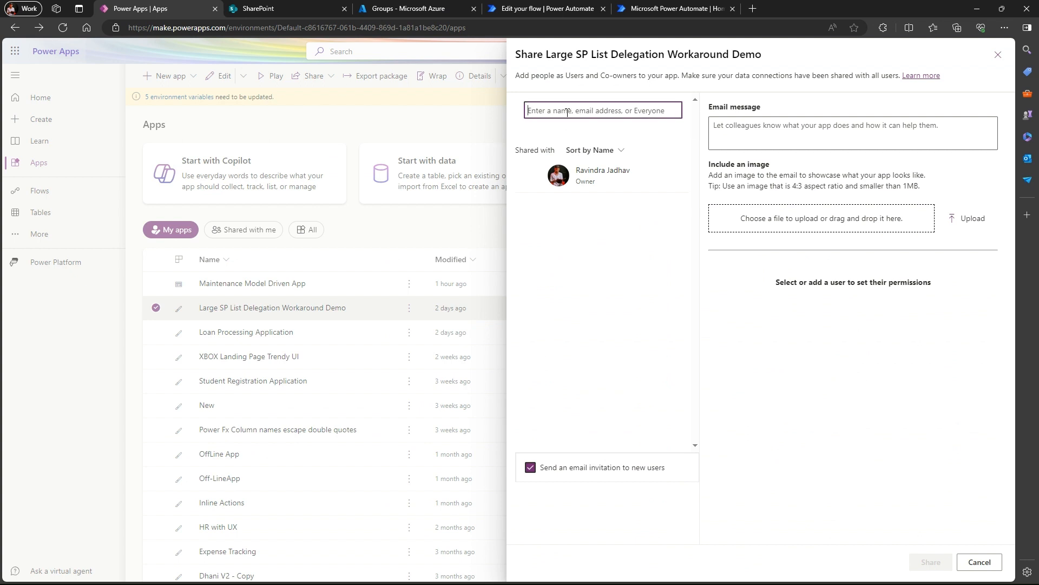
text(patch)
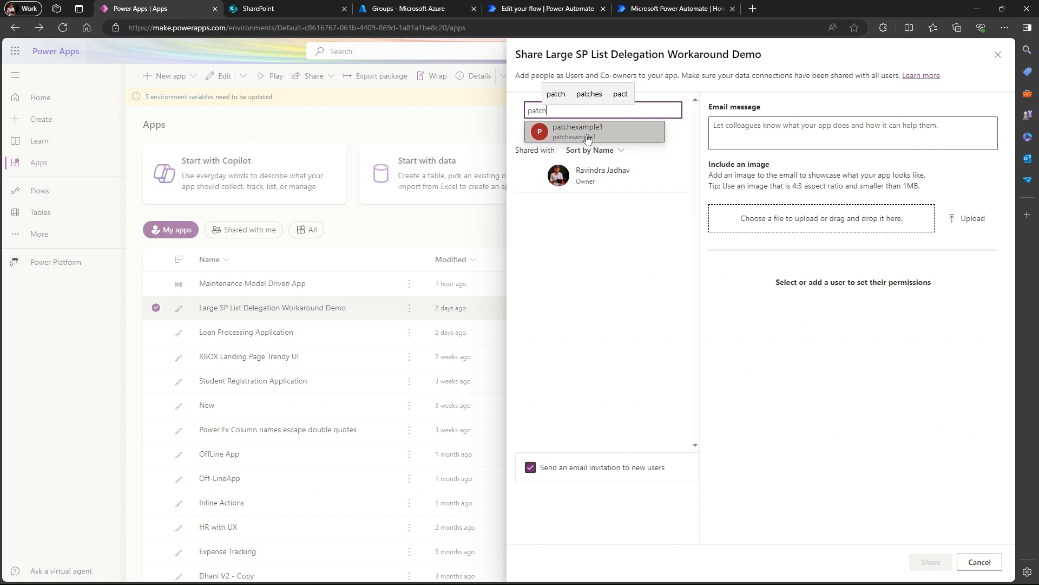
click(318, 6)
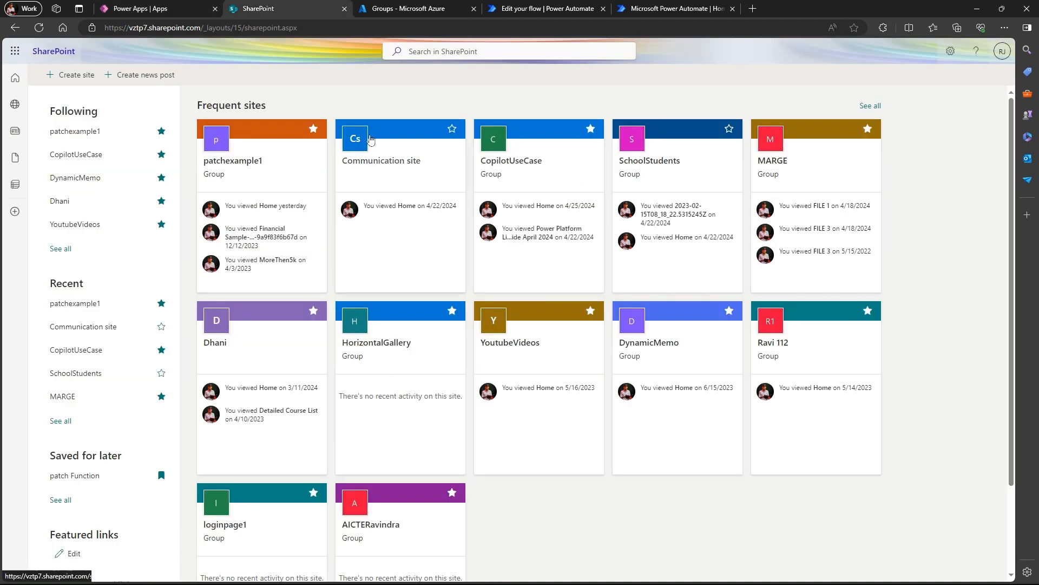
click(139, 7)
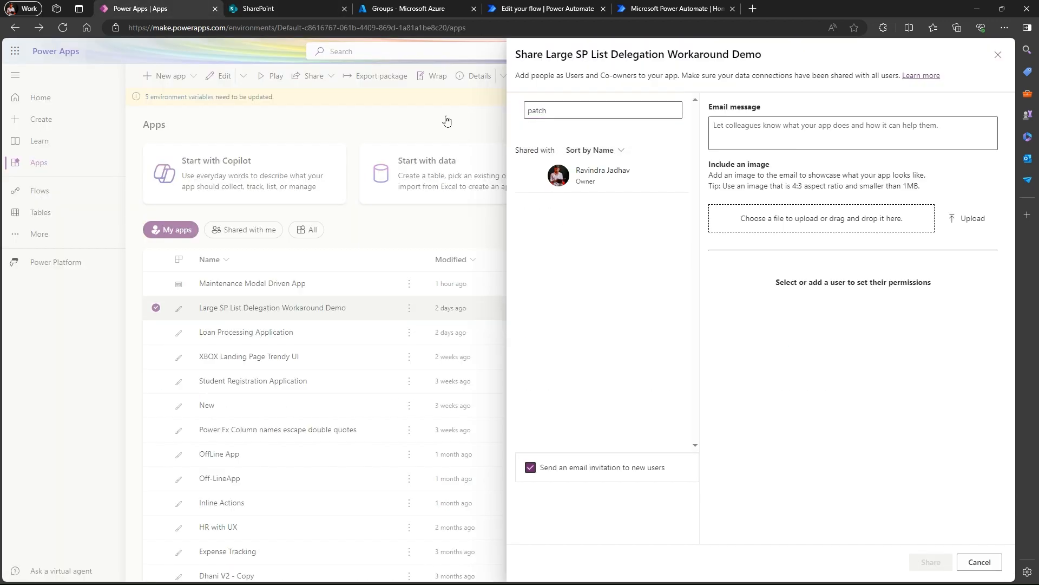
double_click(580, 113)
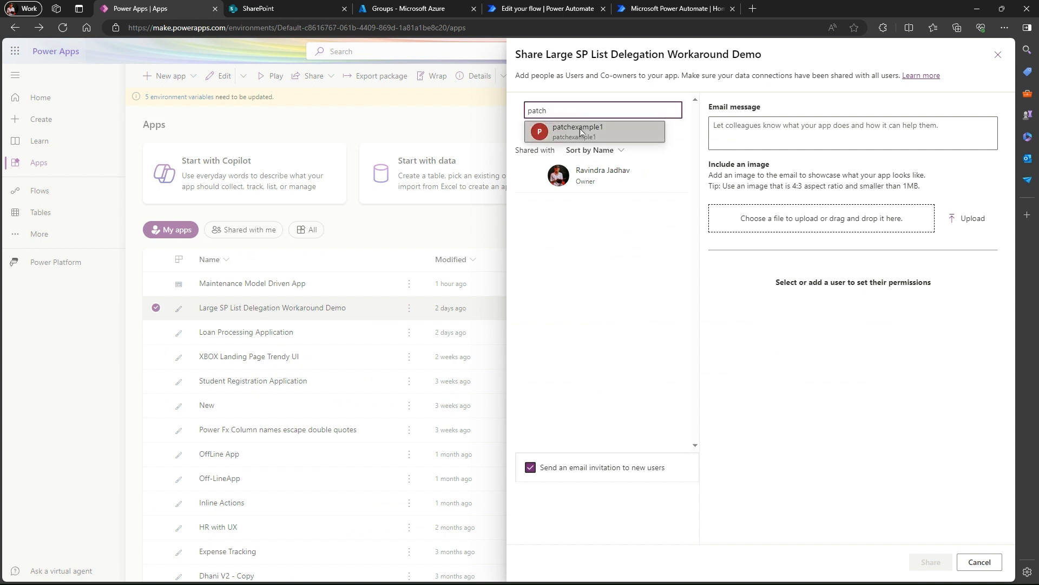
click(581, 132)
Search for "cop" among the people to share with, and look over the CopilotUseCase site's home page in SharePoint
text(cop)
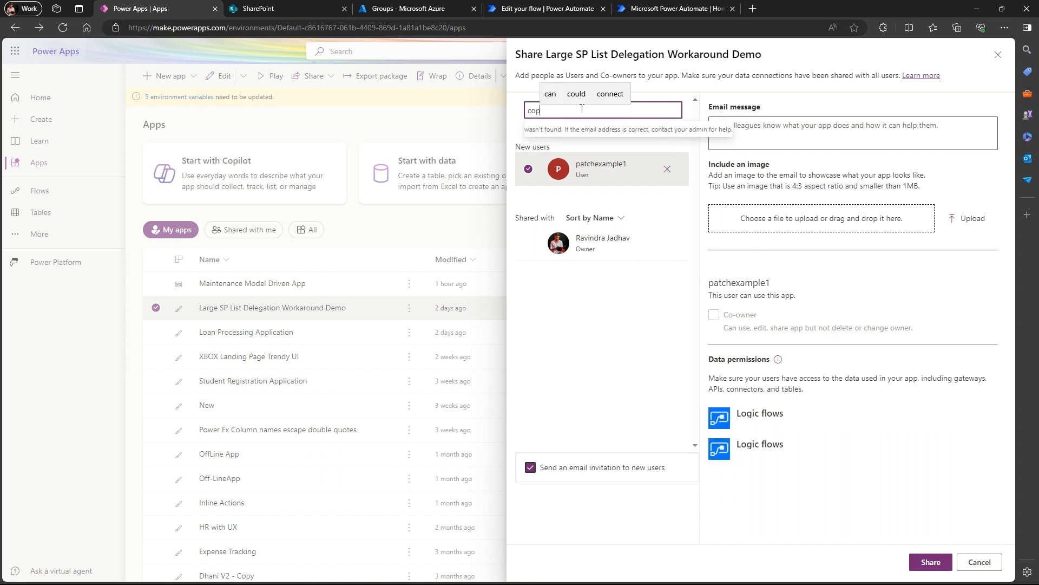
key(ctrl+Tab)
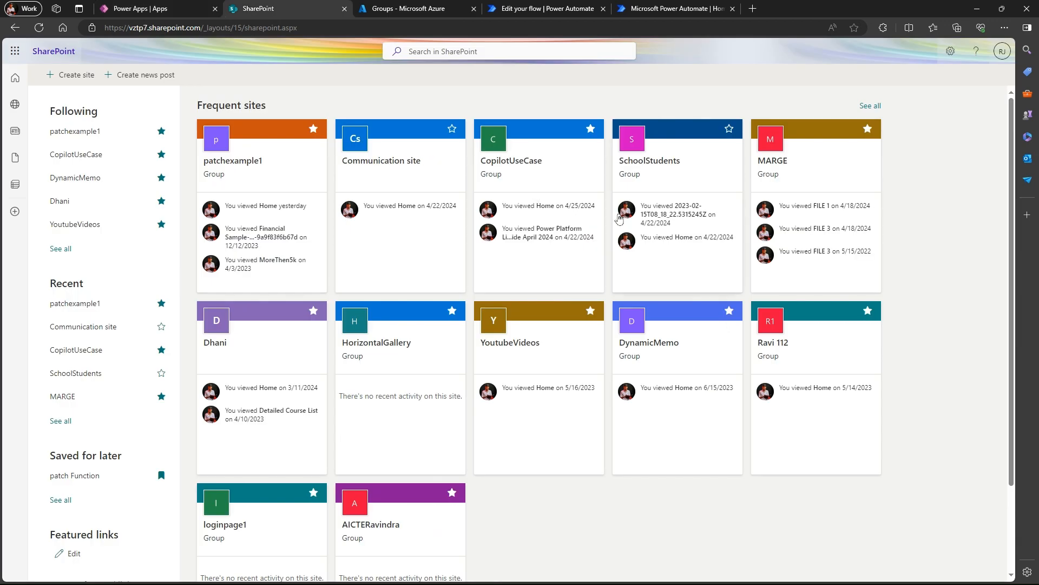
click(531, 165)
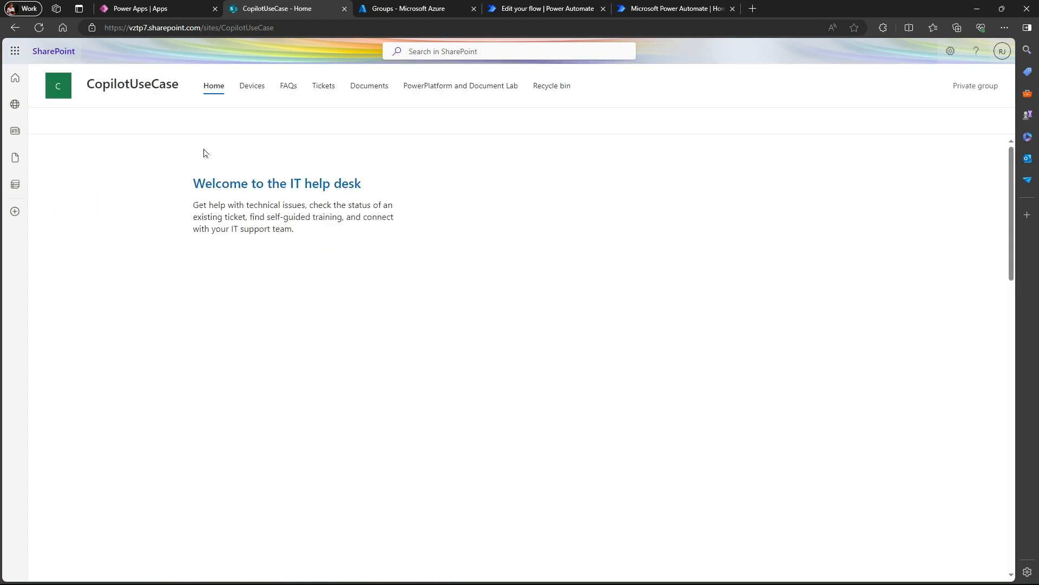
scroll(416, 423, down, 1)
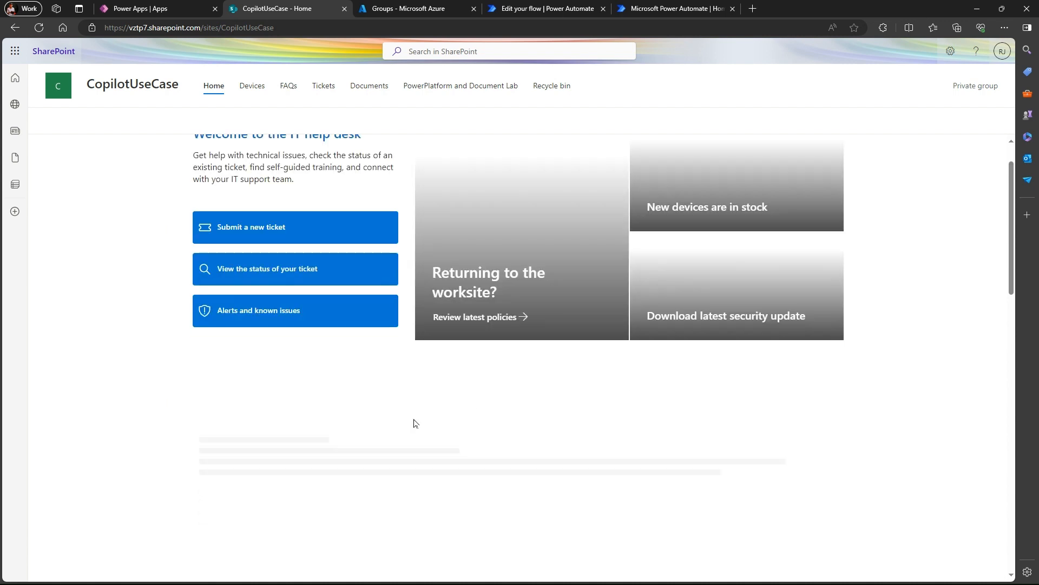
scroll(416, 424, down, 4)
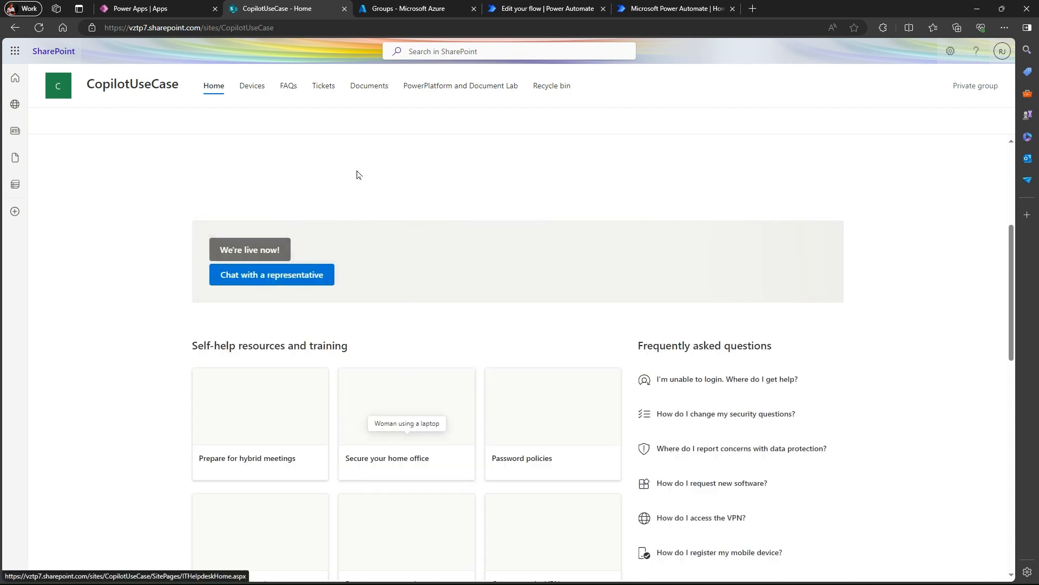
scroll(355, 171, down, 1)
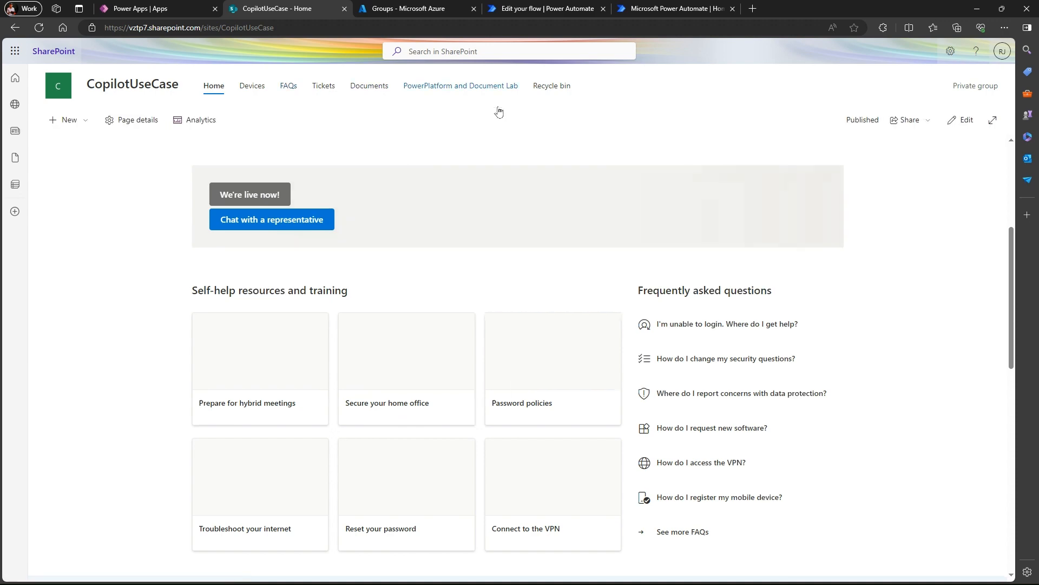
Switch to Microsoft Azure, open the CopilotUseCase group from all groups and copy its Object Id
click(427, 8)
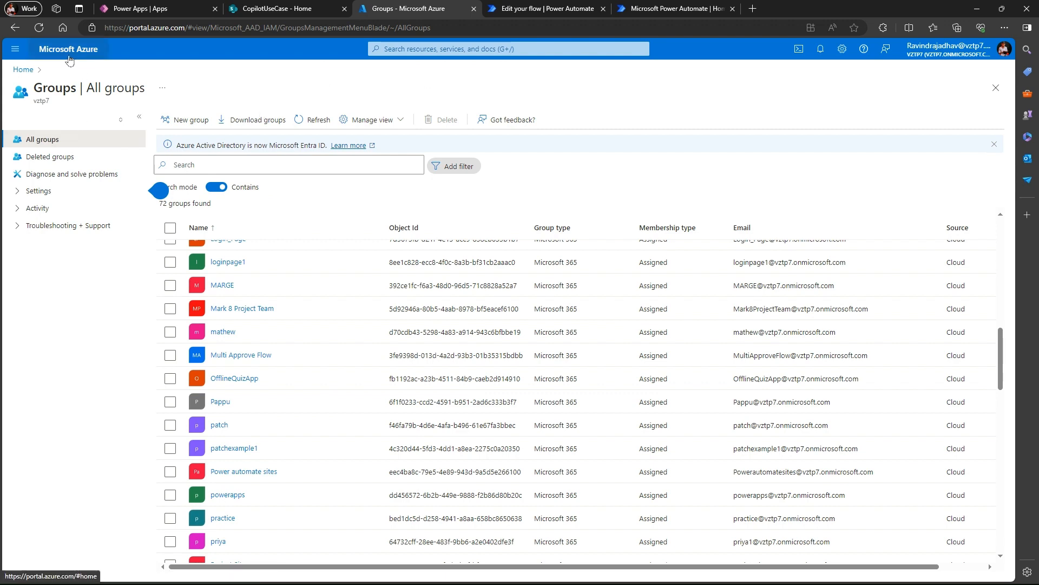
scroll(257, 348, up, 1)
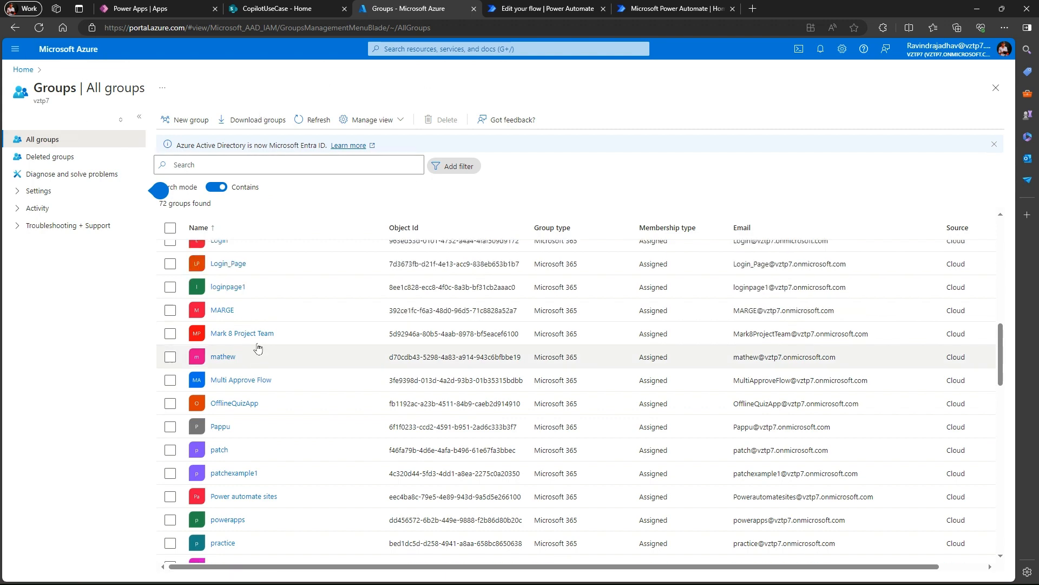
scroll(258, 348, up, 10)
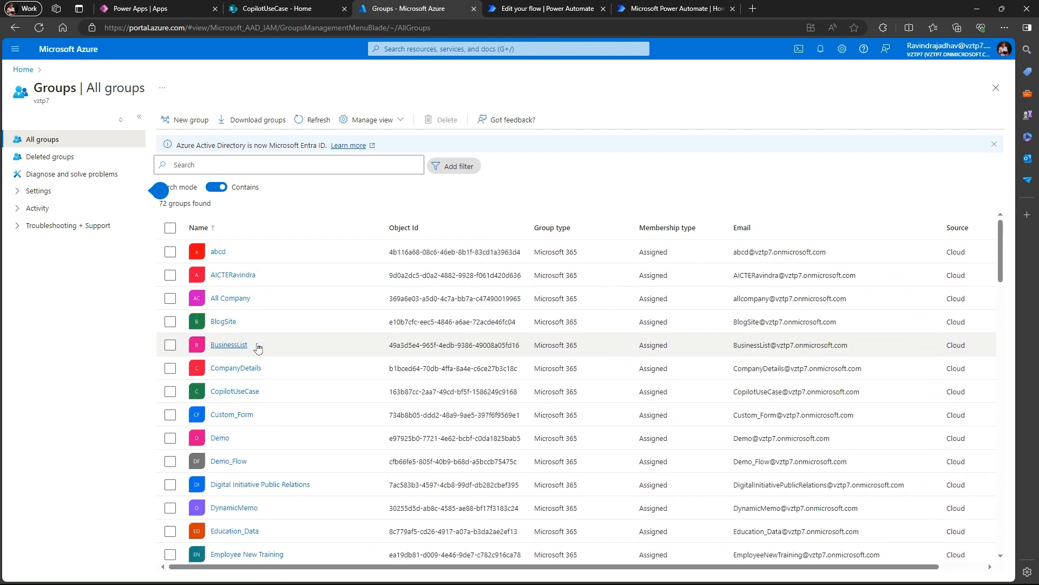
scroll(257, 348, down, 1)
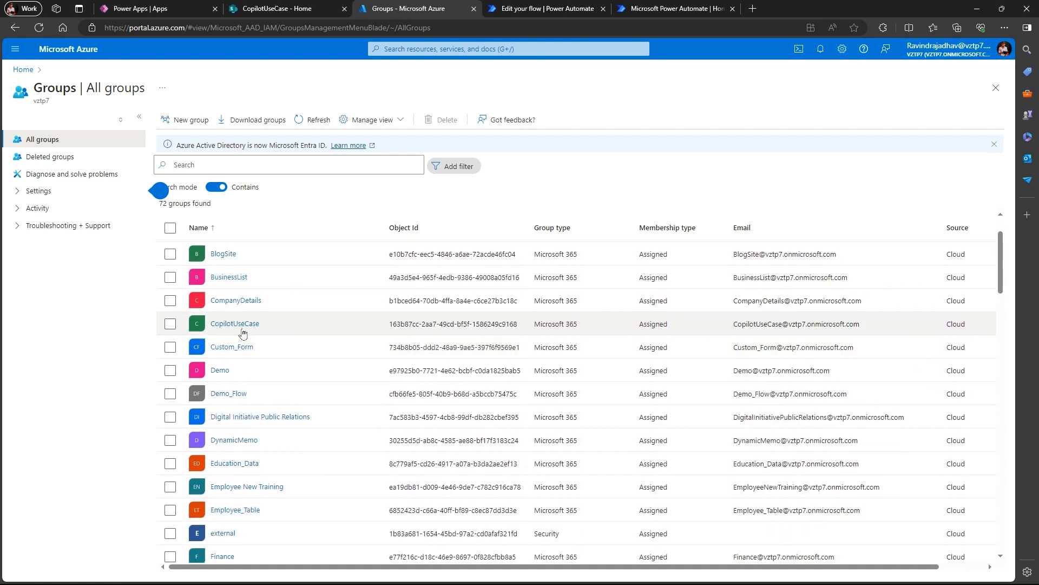
click(237, 324)
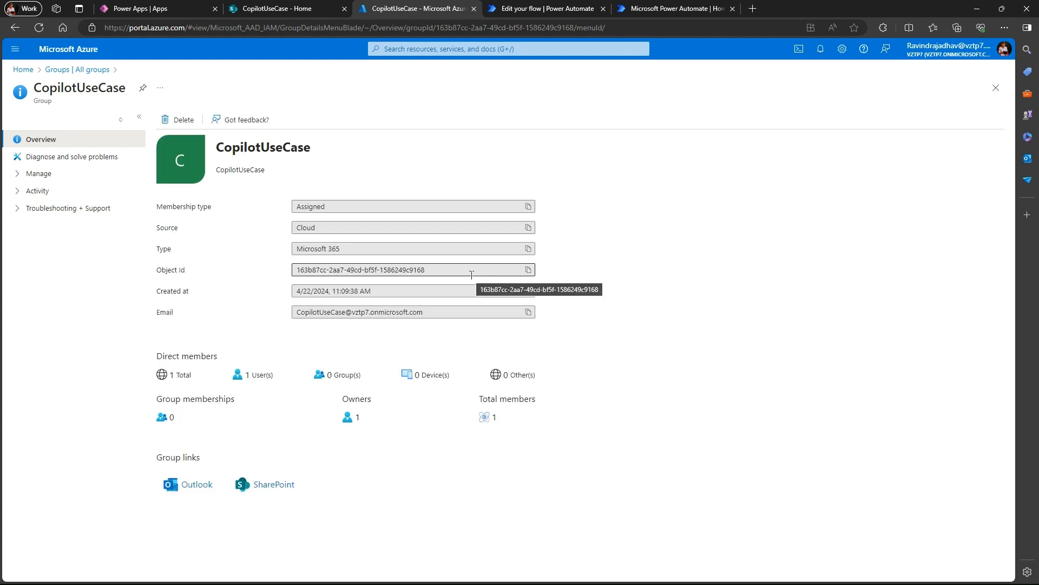
click(528, 270)
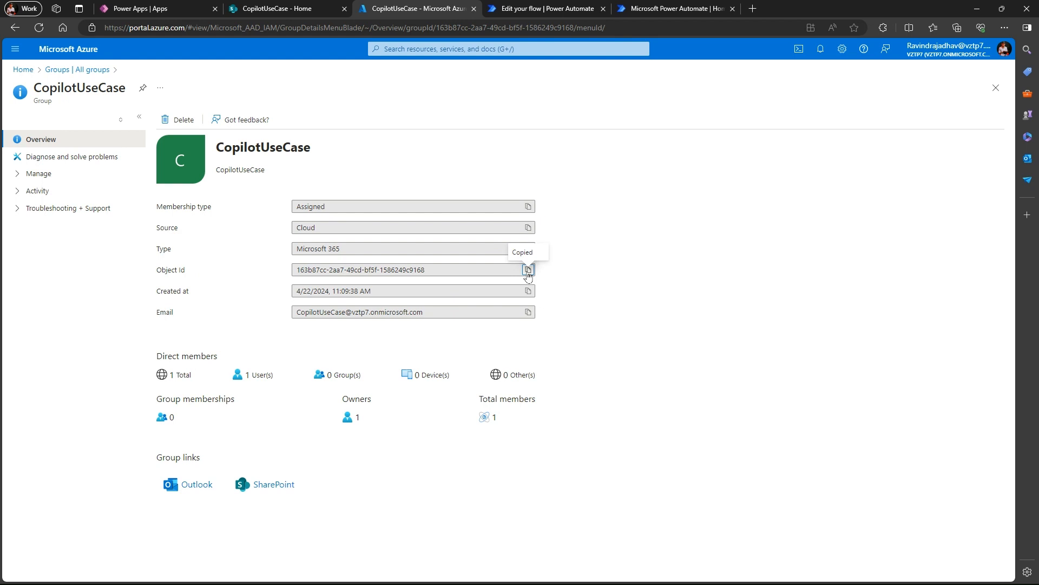
Switch to the Power Automate flow and replace the ObjectId variable's value with the copied group object ID
click(563, 6)
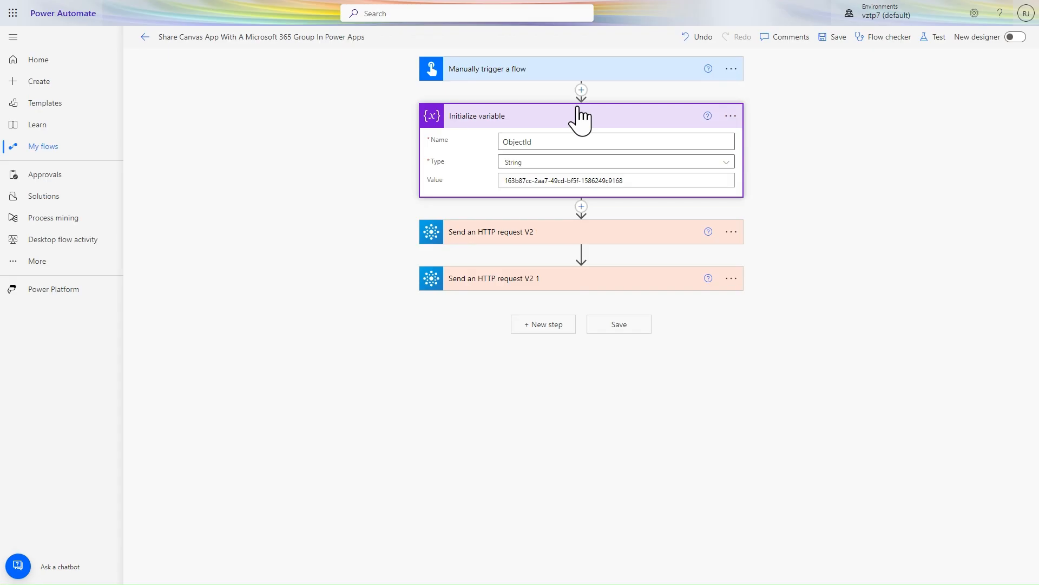
click(507, 76)
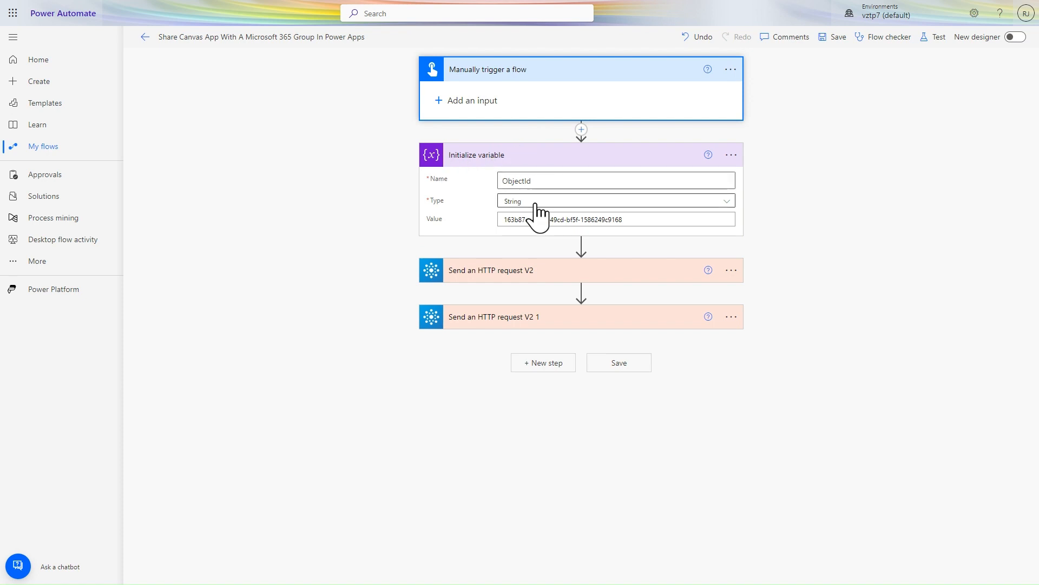
triple_click(635, 223)
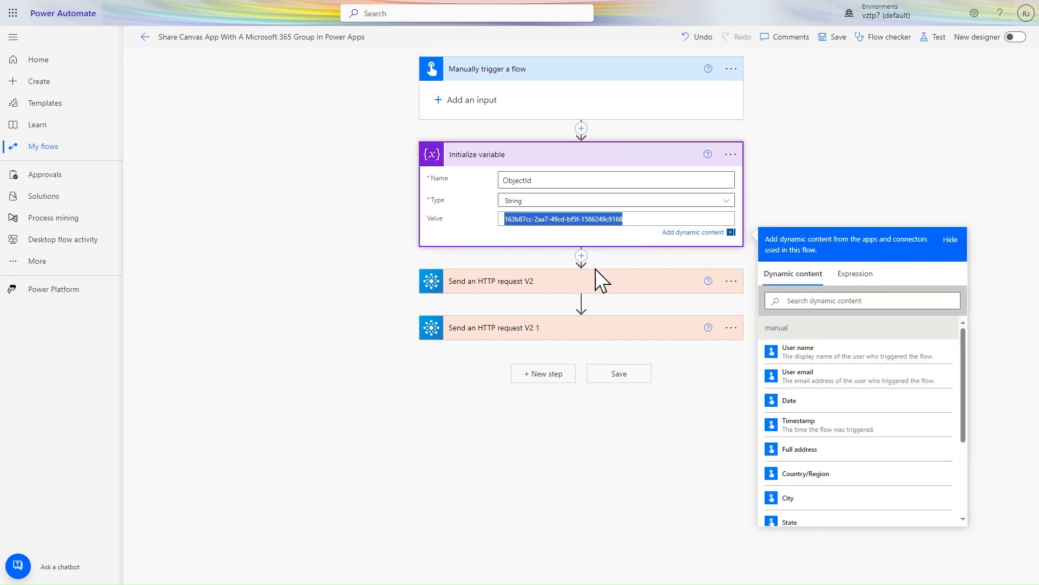
key(ctrl+v)
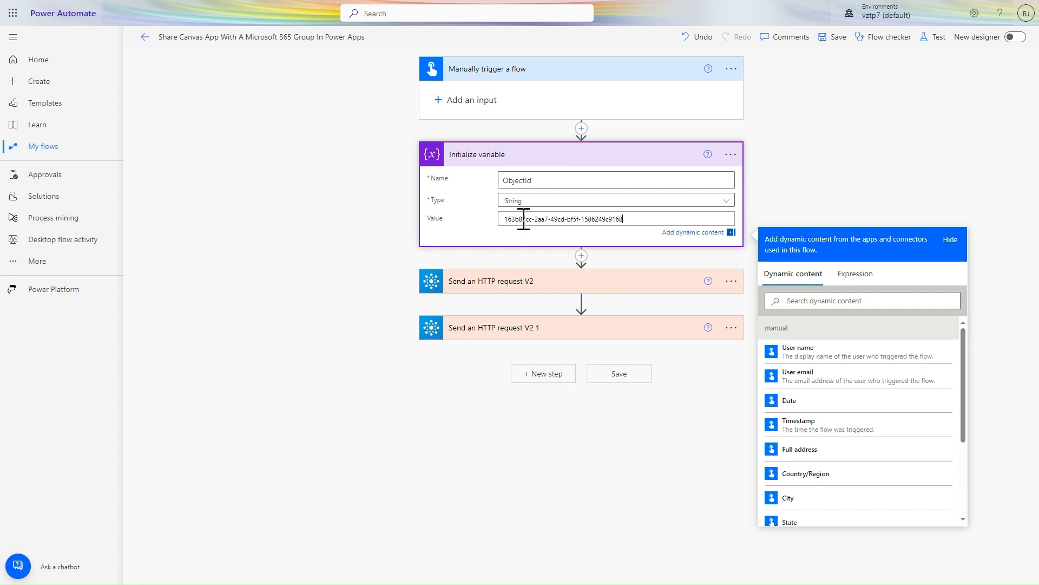
click(513, 288)
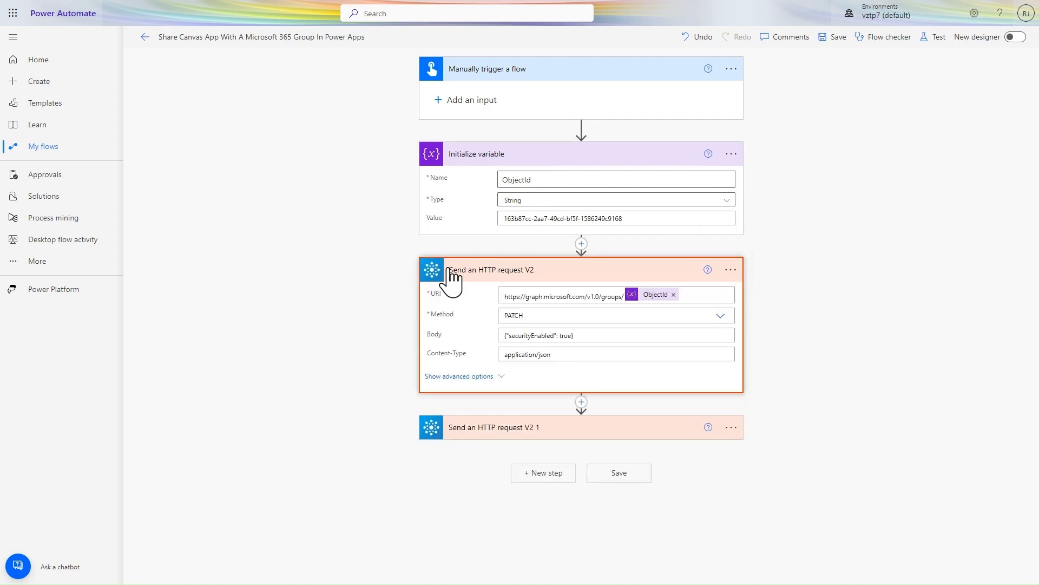
click(581, 244)
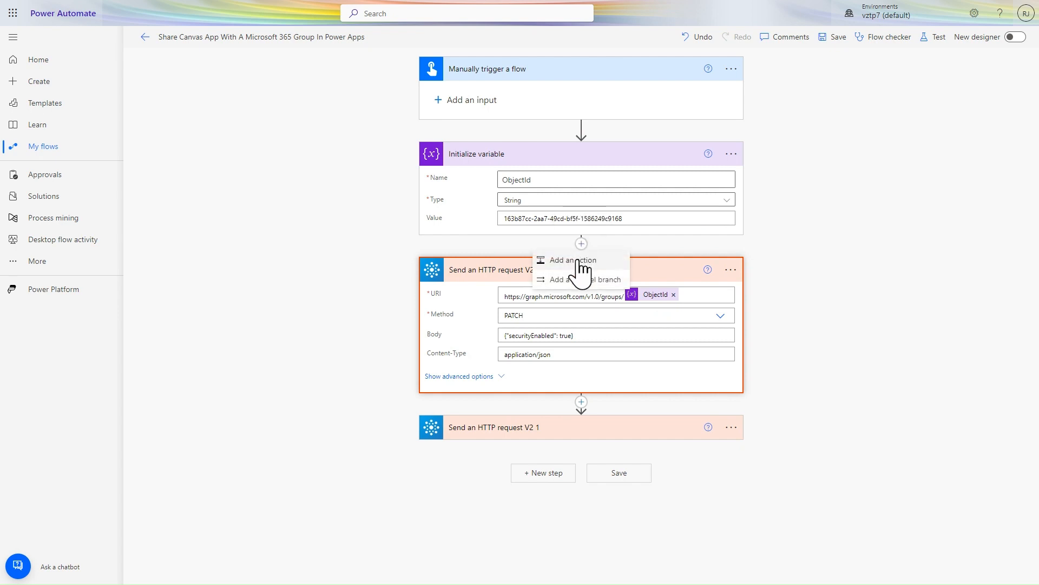
click(577, 260)
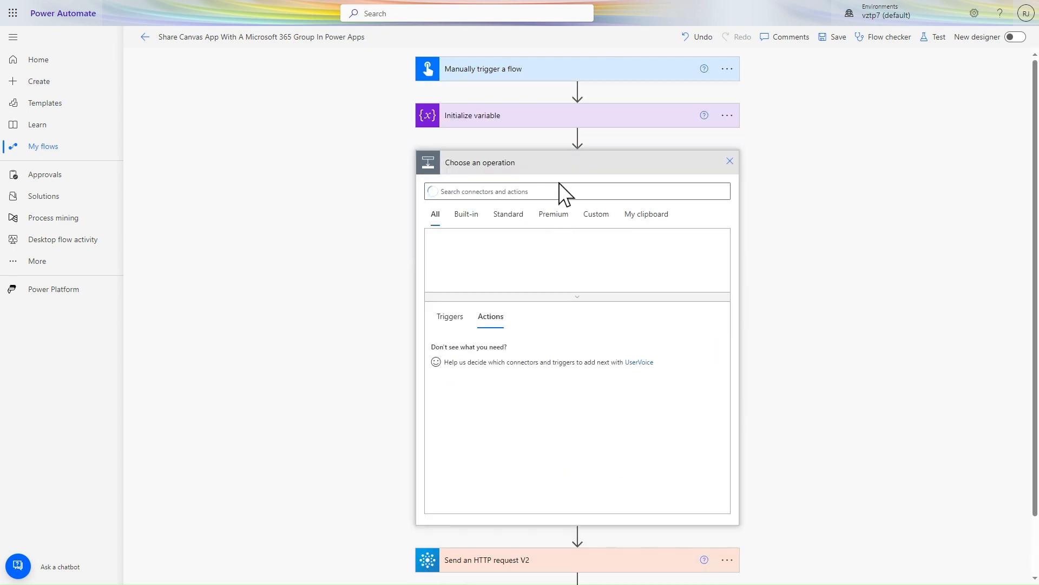
click(561, 191)
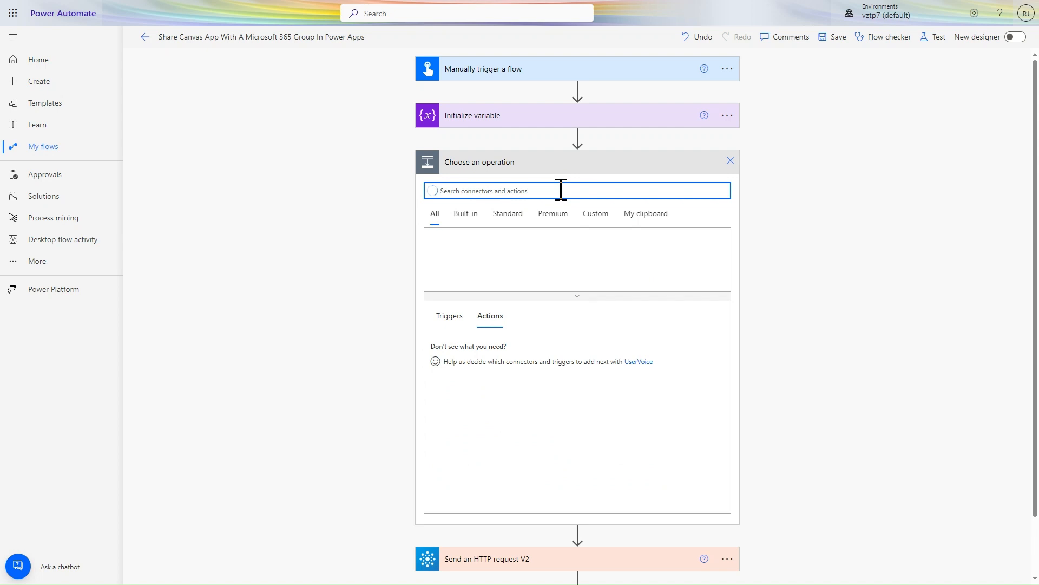
text(office 365 group)
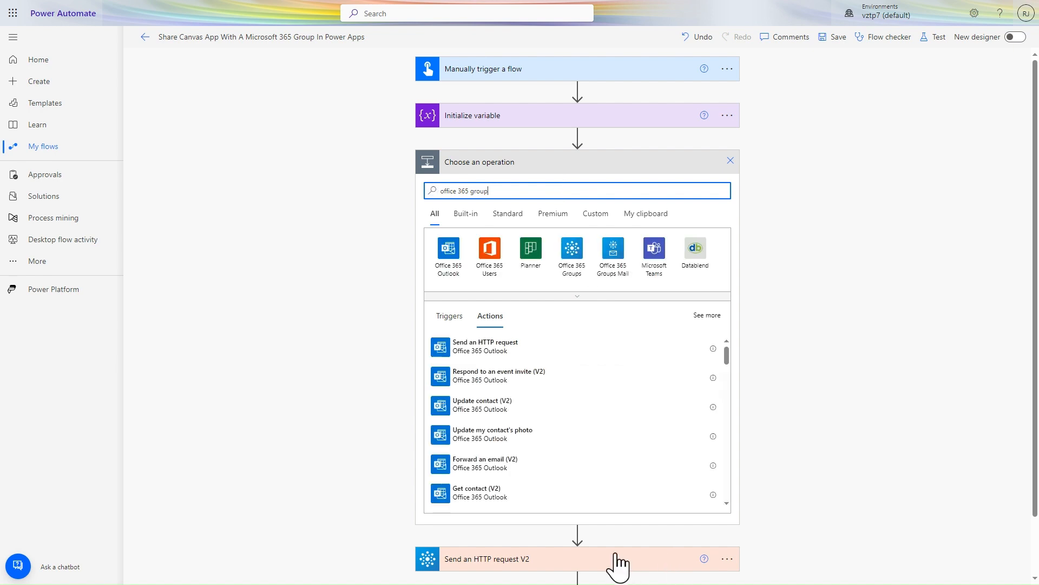
click(573, 252)
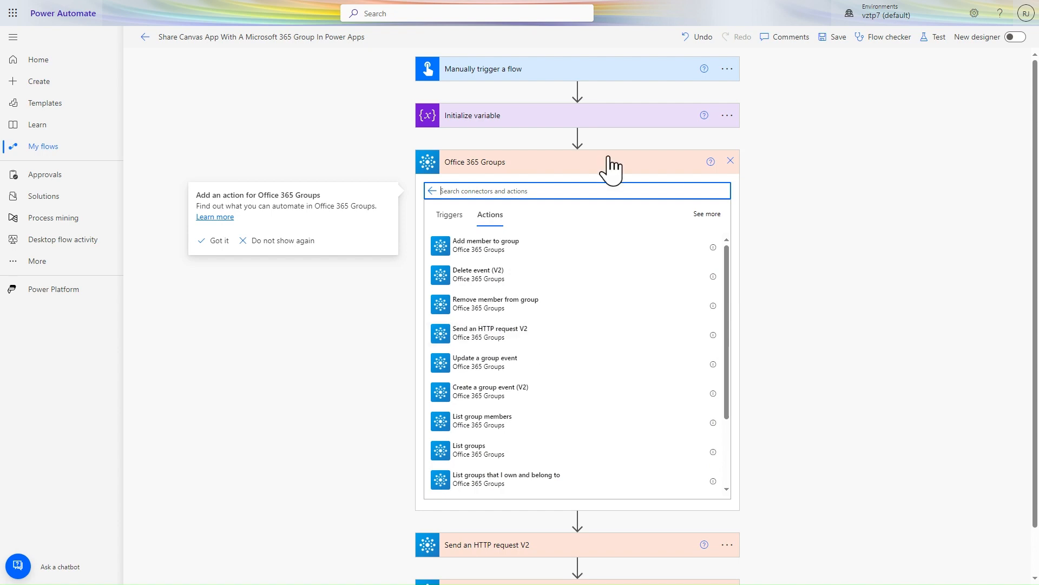
click(731, 162)
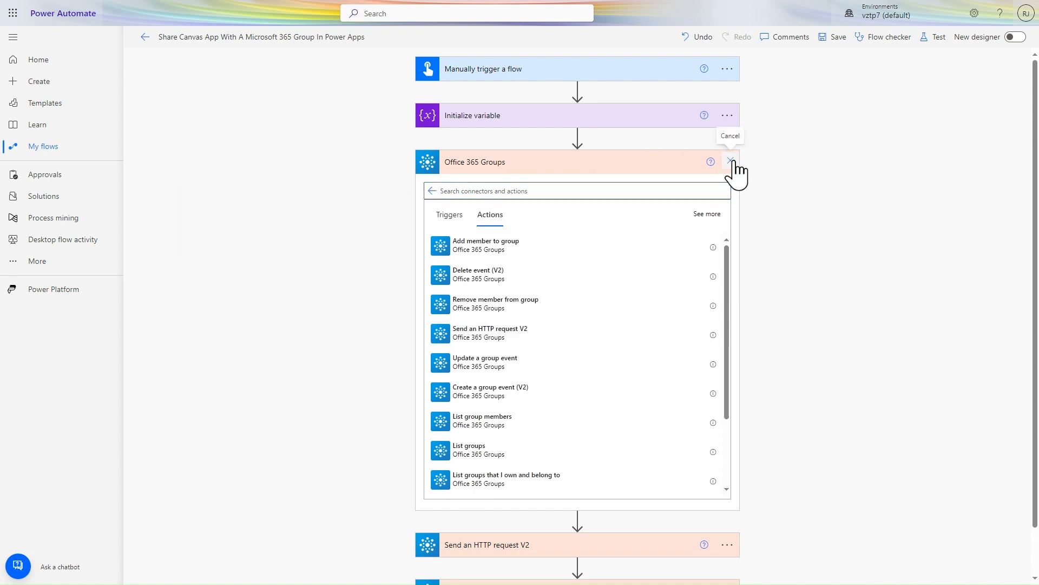
click(732, 161)
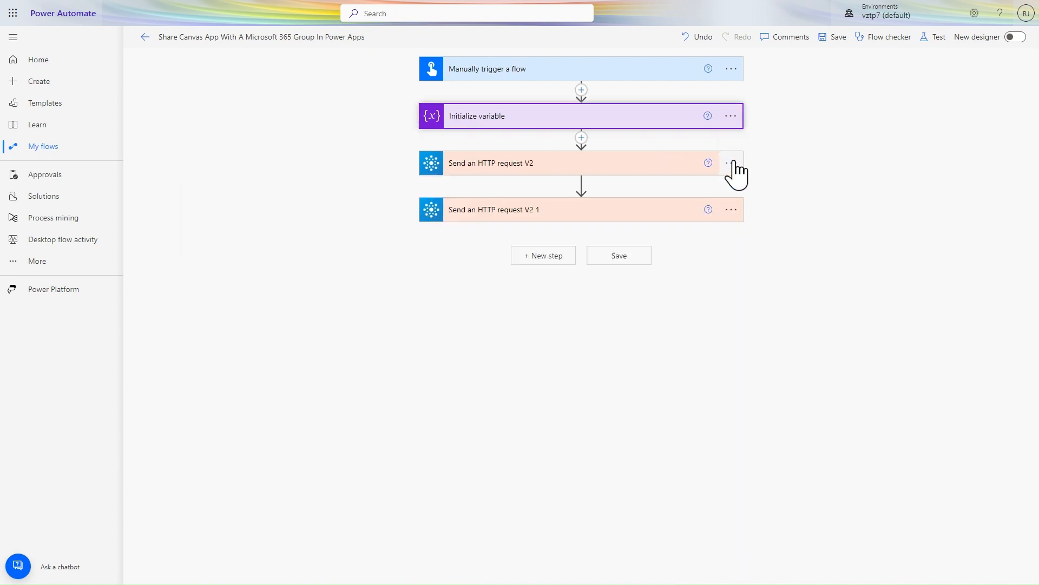
Review the URI, method, body and content type of both HTTP request actions, including the first one's advanced options
click(588, 170)
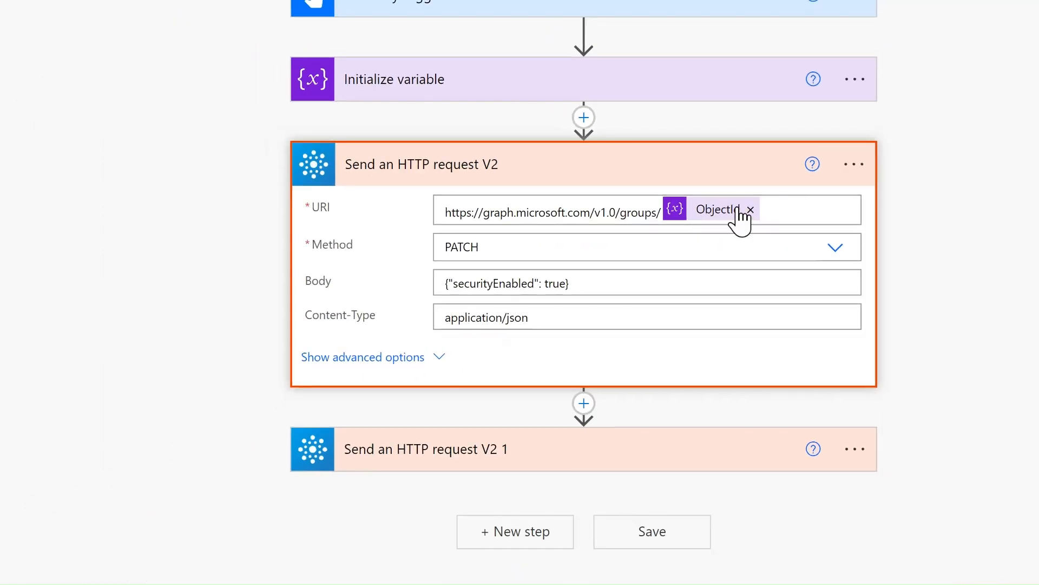
scroll(776, 201, up, 2)
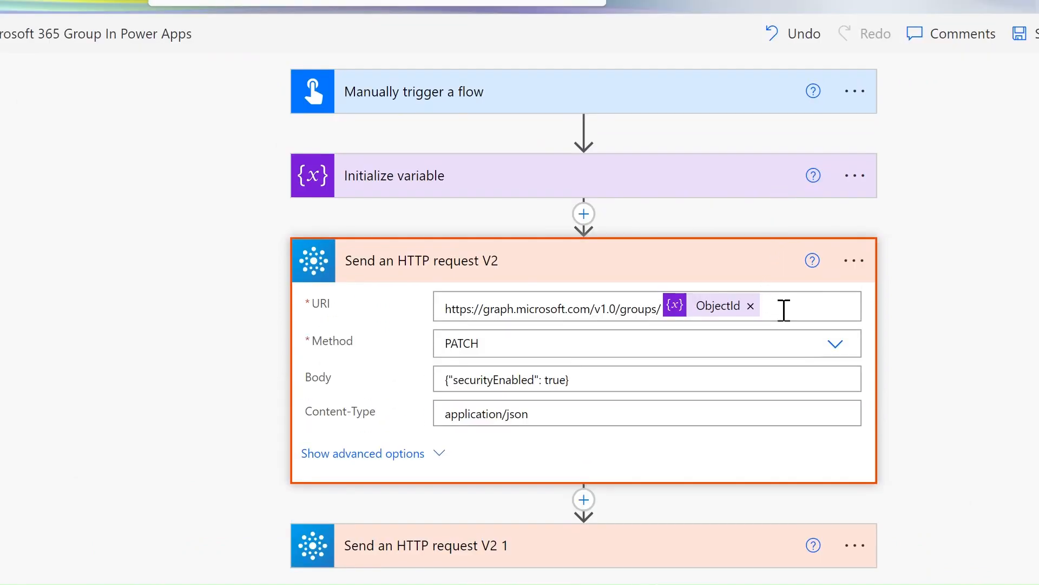
click(784, 311)
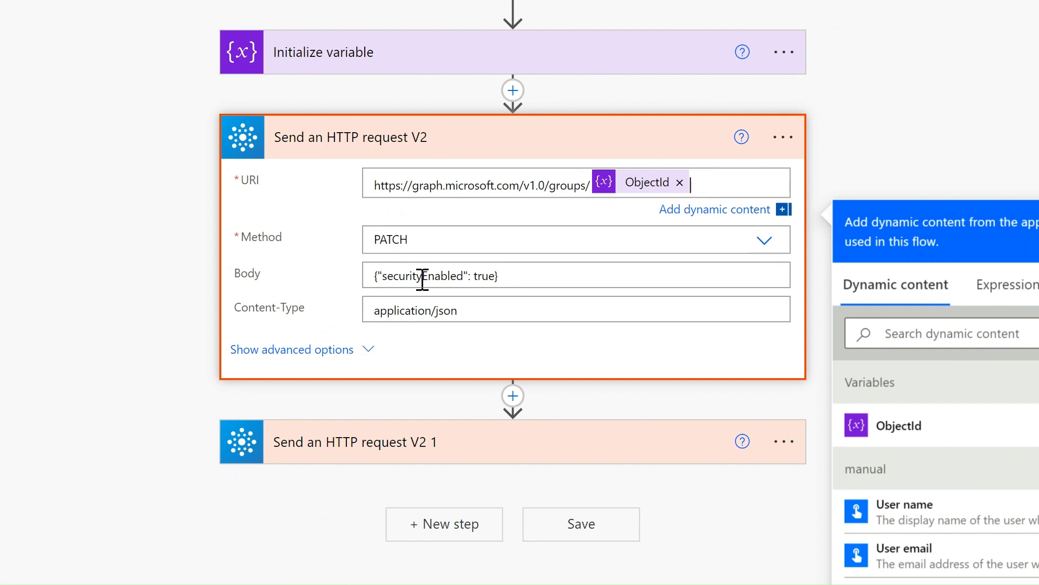
triple_click(484, 276)
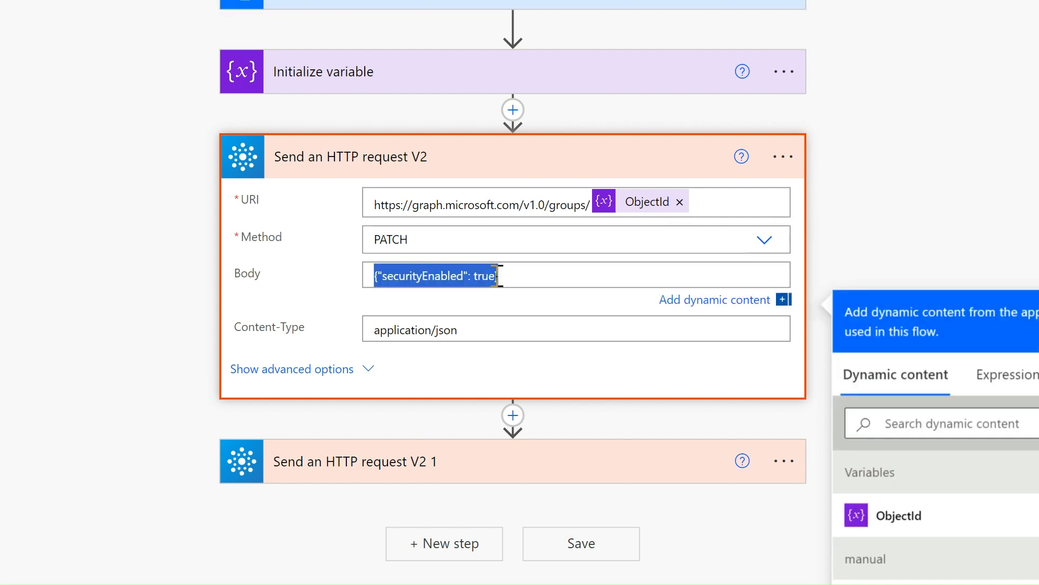
click(529, 277)
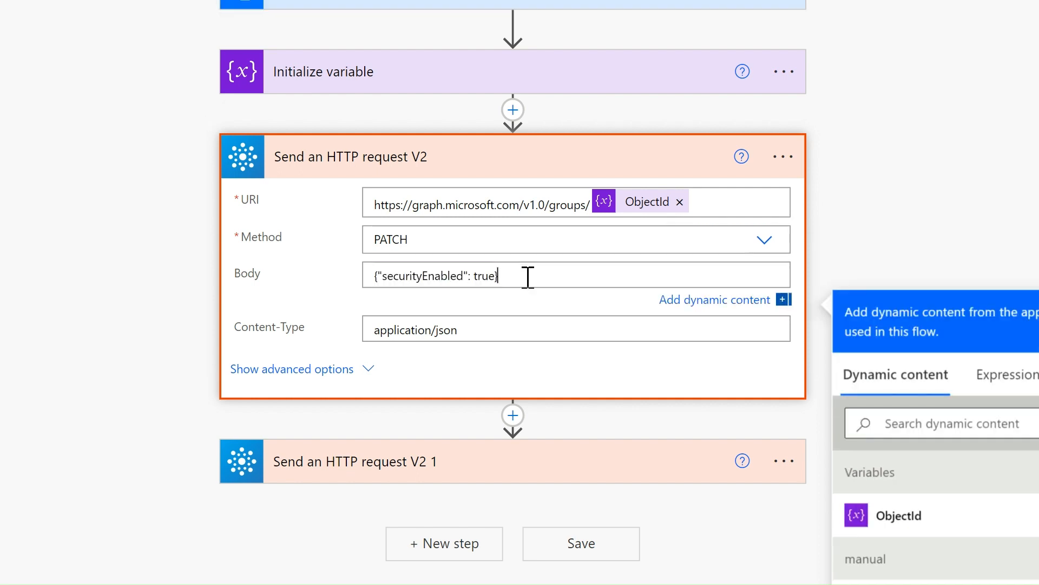
scroll(528, 277, down, 2)
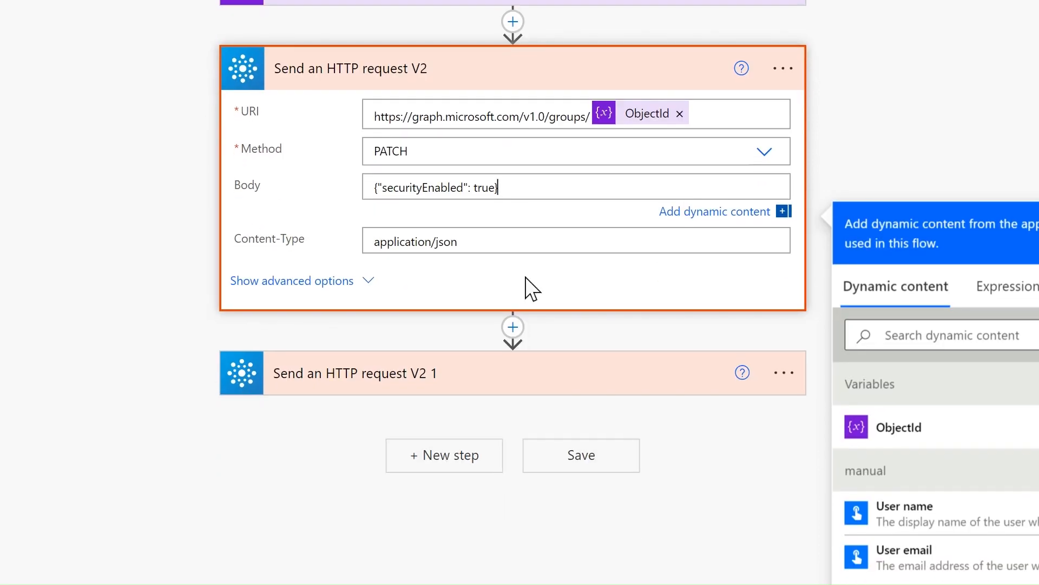
click(341, 286)
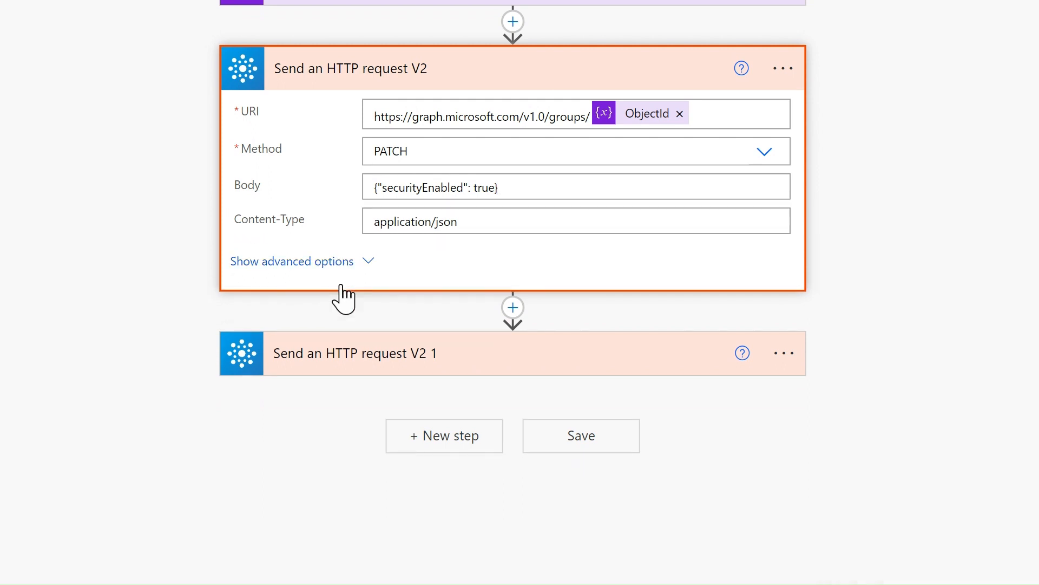
click(341, 286)
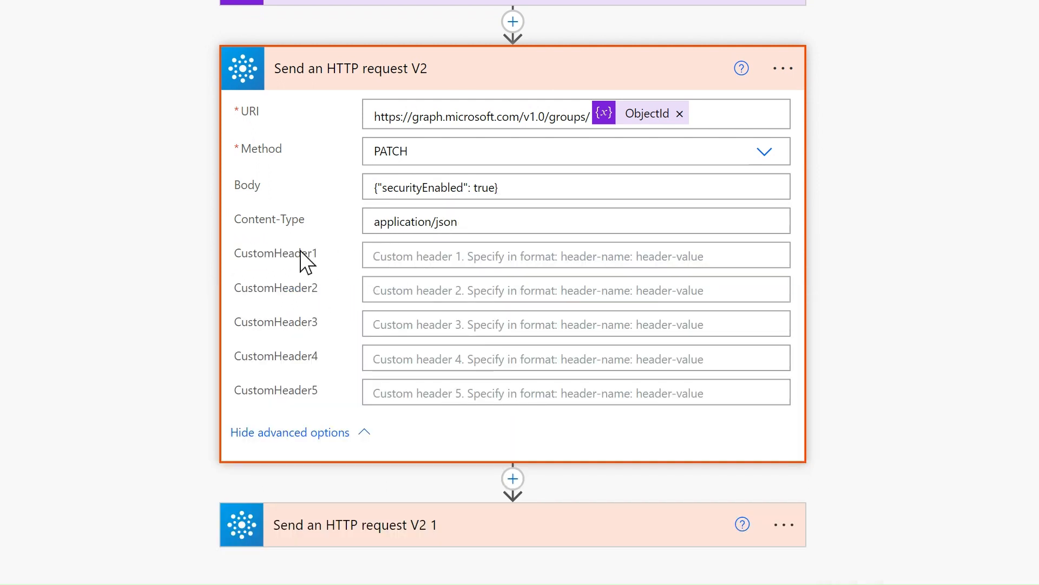
scroll(339, 398, down, 5)
scroll(338, 397, up, 3)
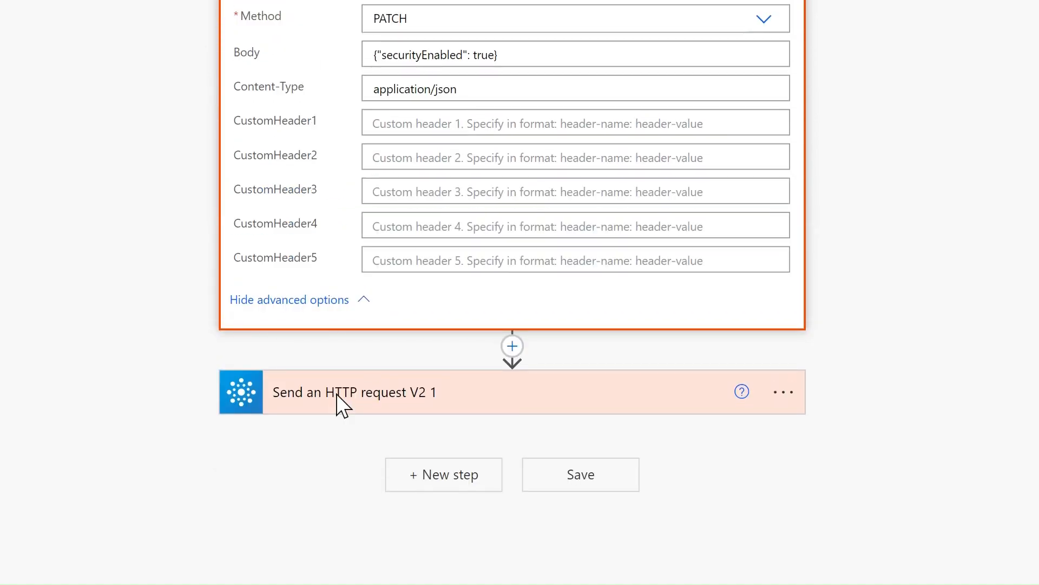
scroll(337, 400, up, 5)
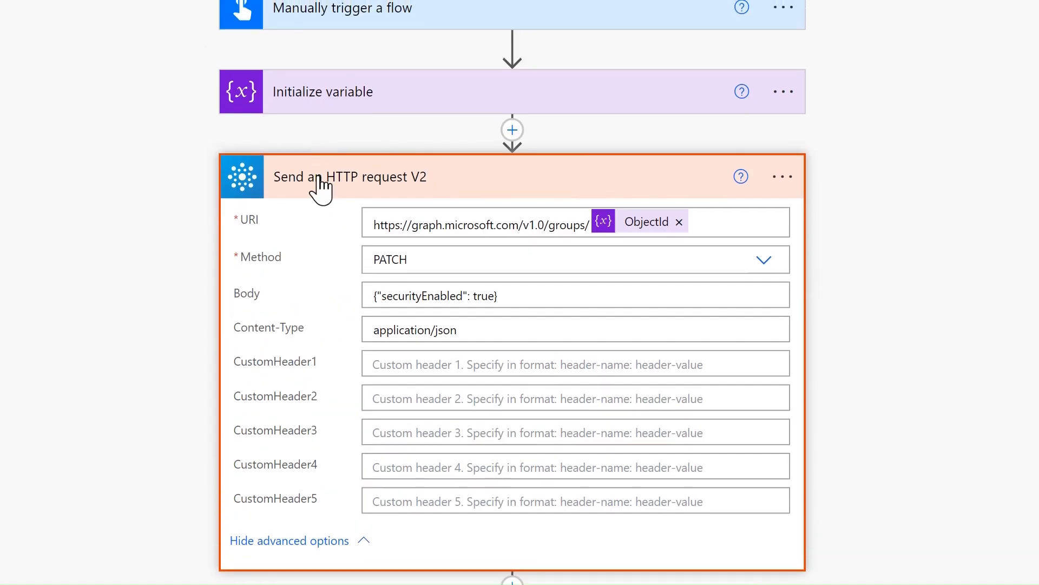
click(321, 187)
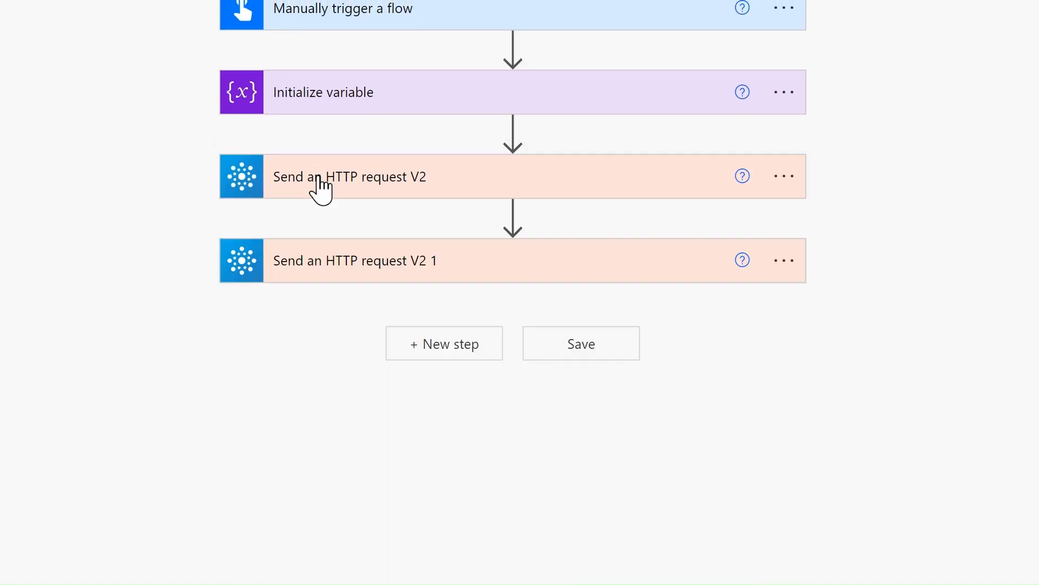
click(358, 279)
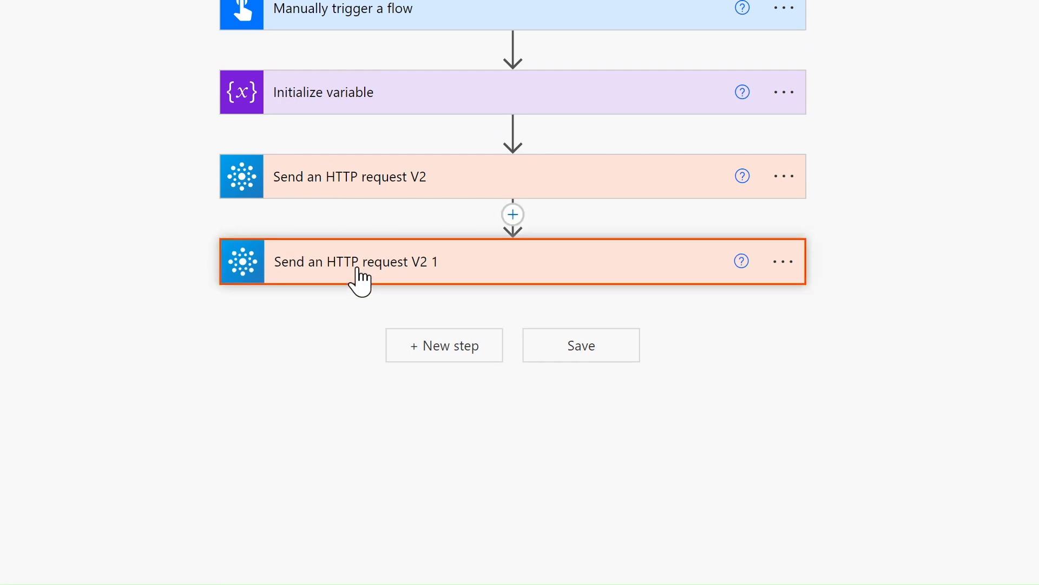
click(358, 279)
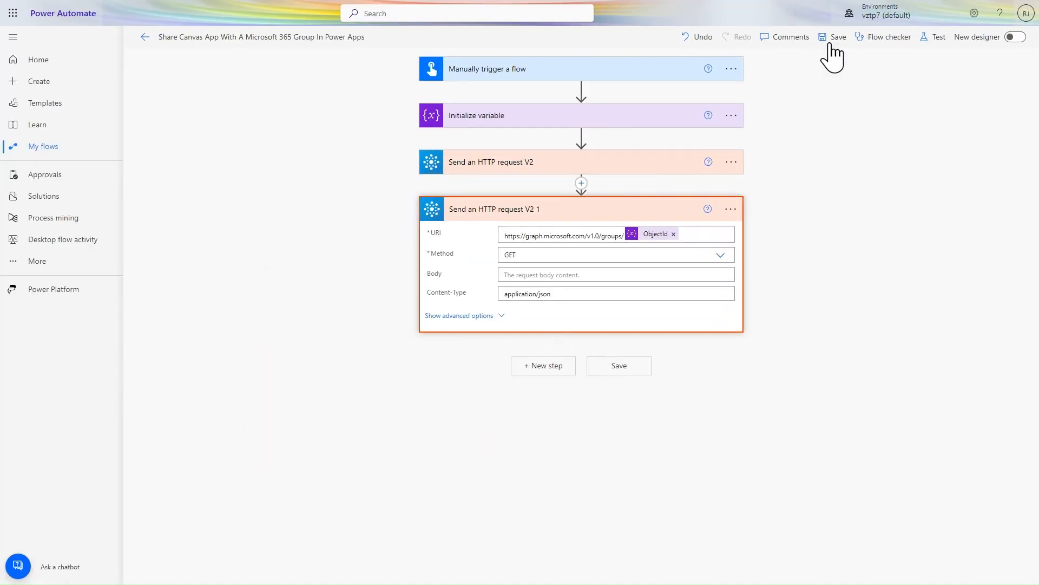
Save the flow and test it automatically with the recently used trigger from the successful test 7 hours ago
click(843, 33)
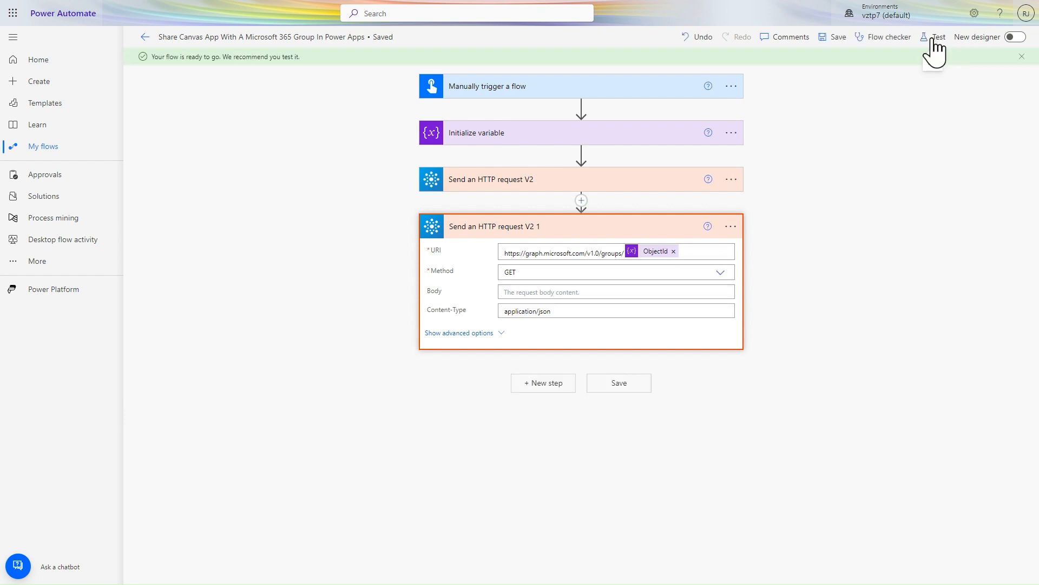
click(933, 38)
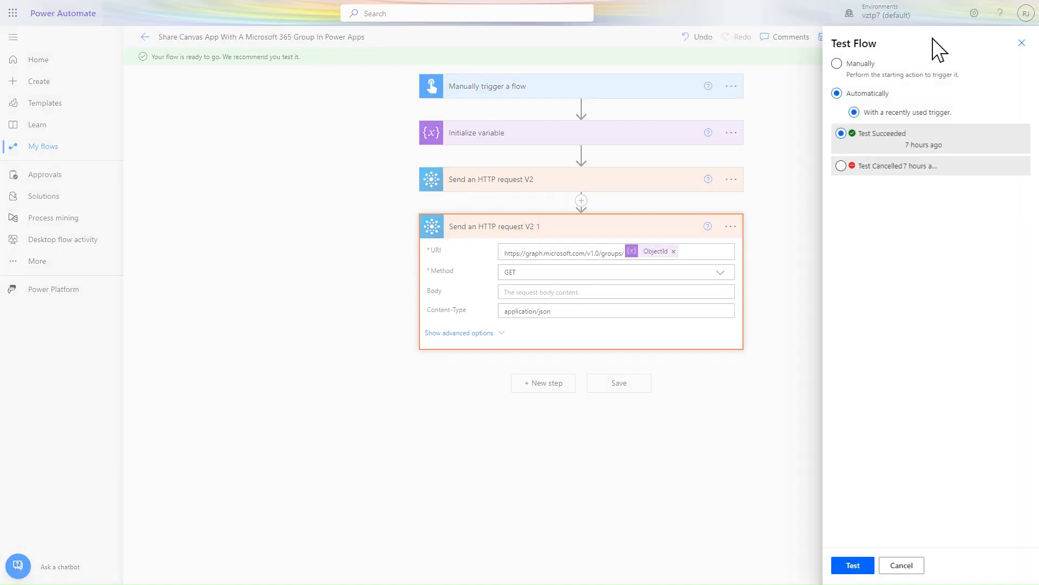
click(854, 565)
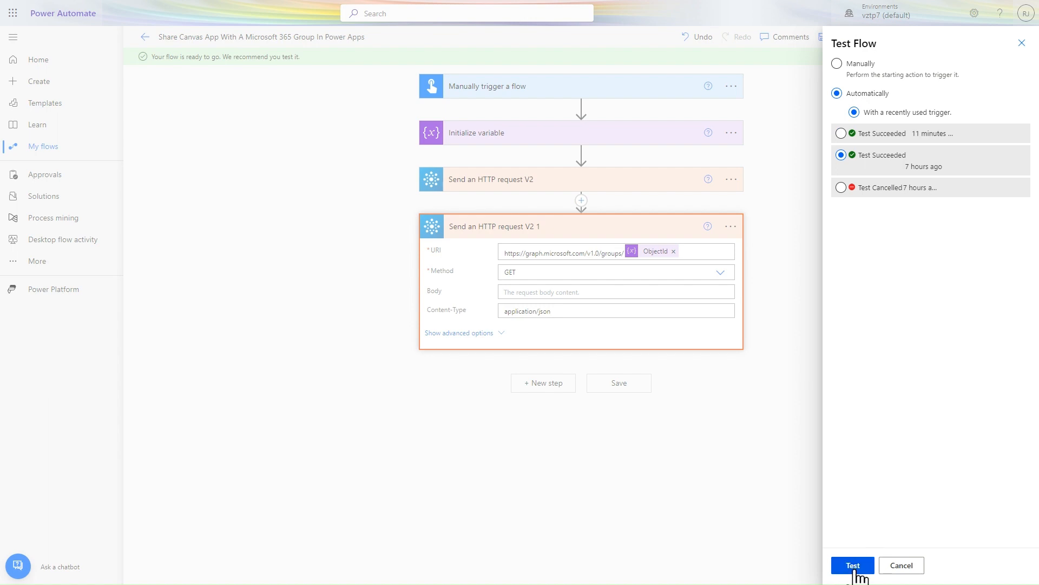
click(854, 565)
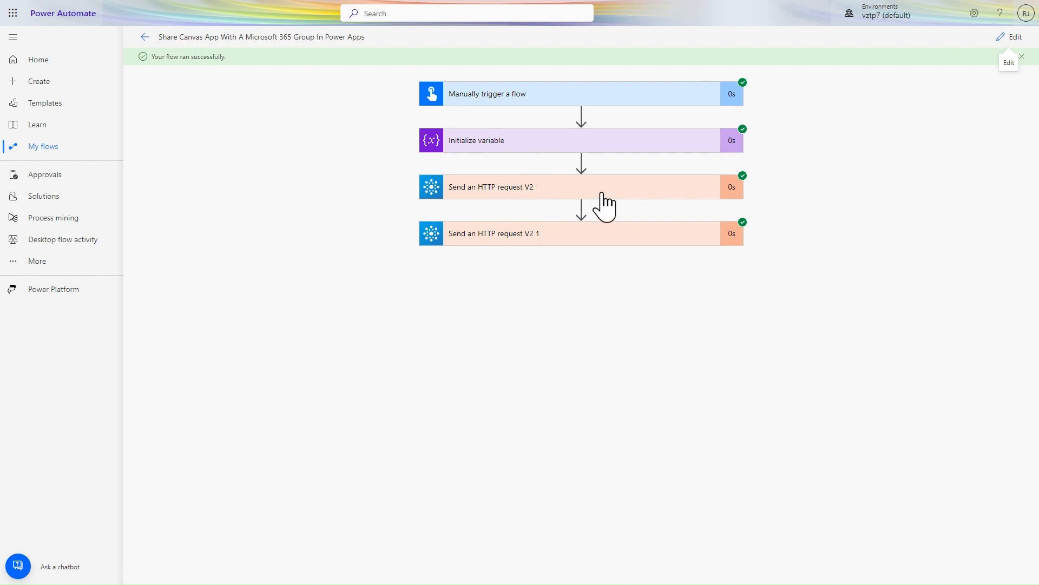
Examine the second HTTP request's output body in the run results, checking the securityEnabled and visibility properties
click(581, 249)
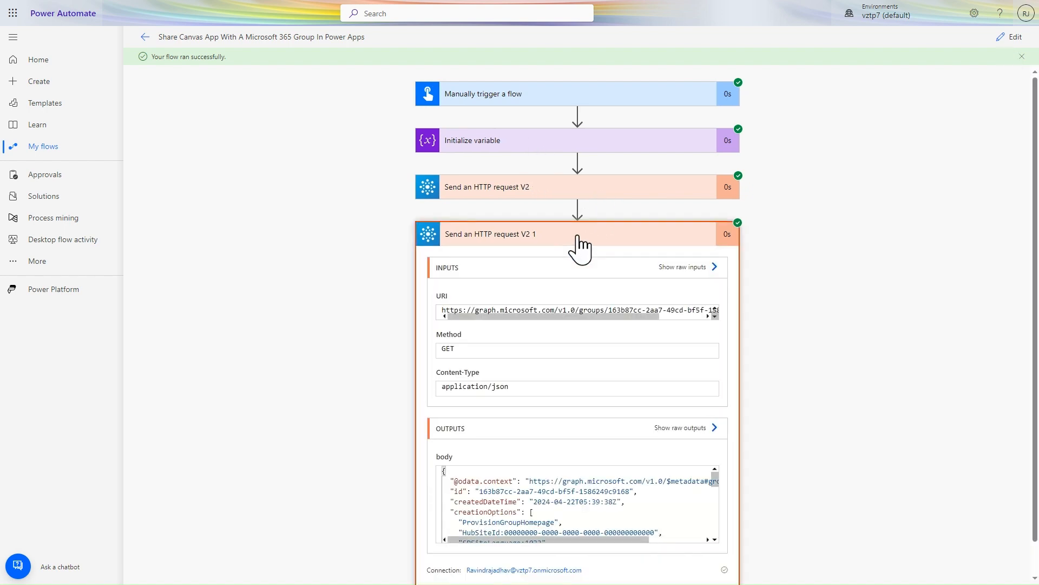
scroll(565, 518, down, 2)
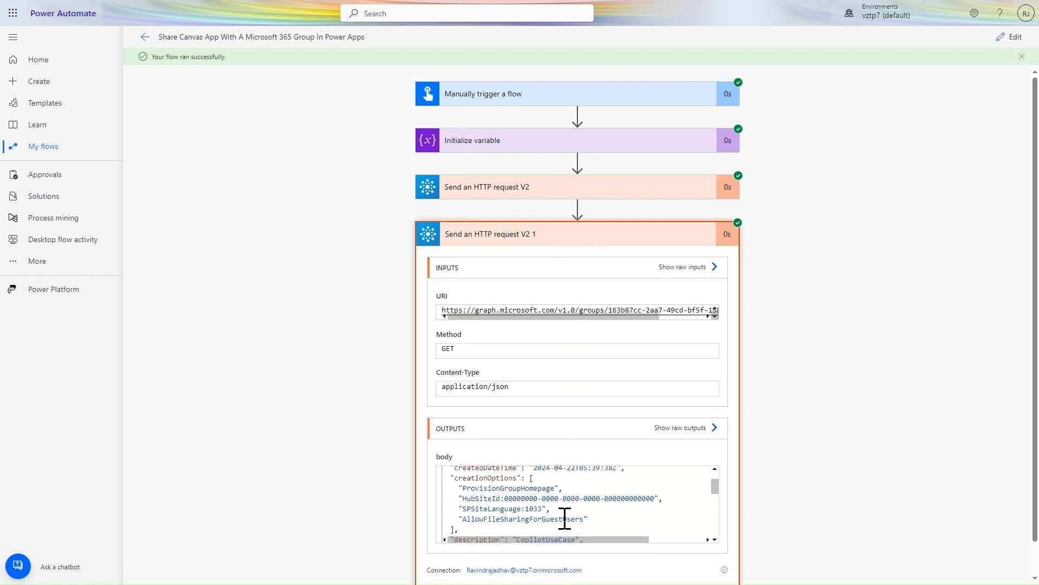
scroll(565, 518, down, 5)
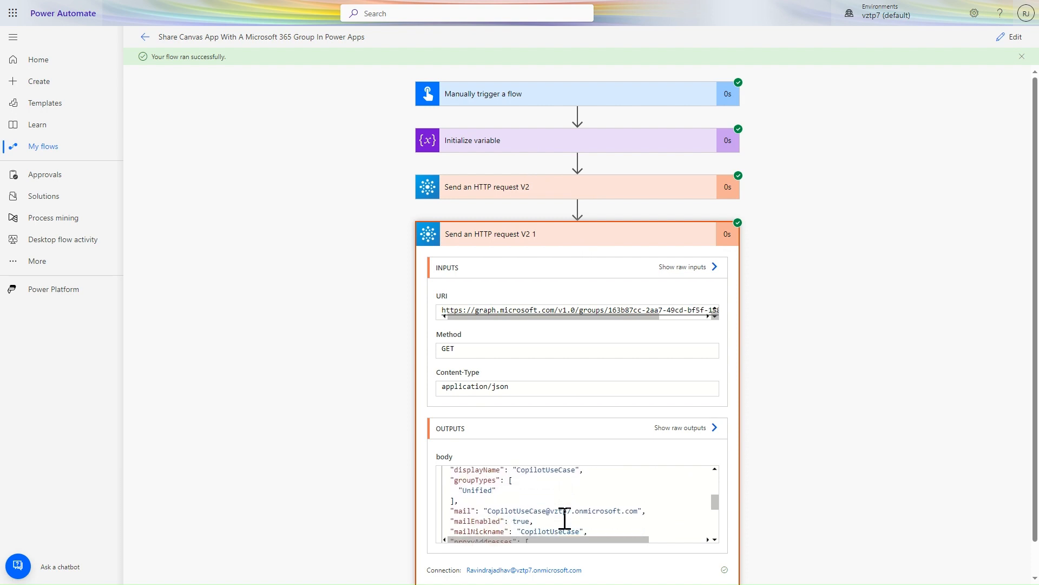
scroll(565, 518, down, 5)
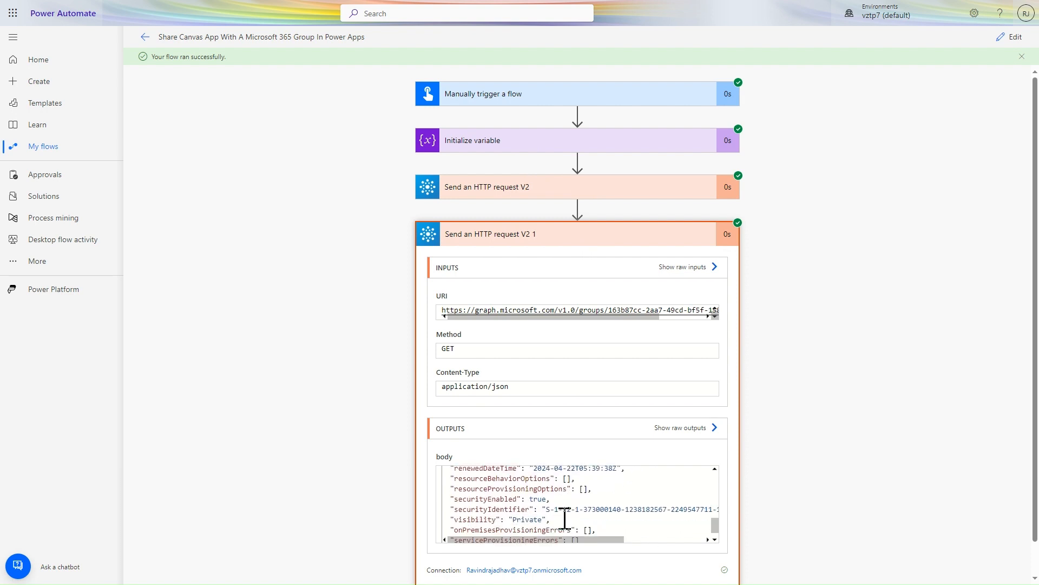
double_click(480, 499)
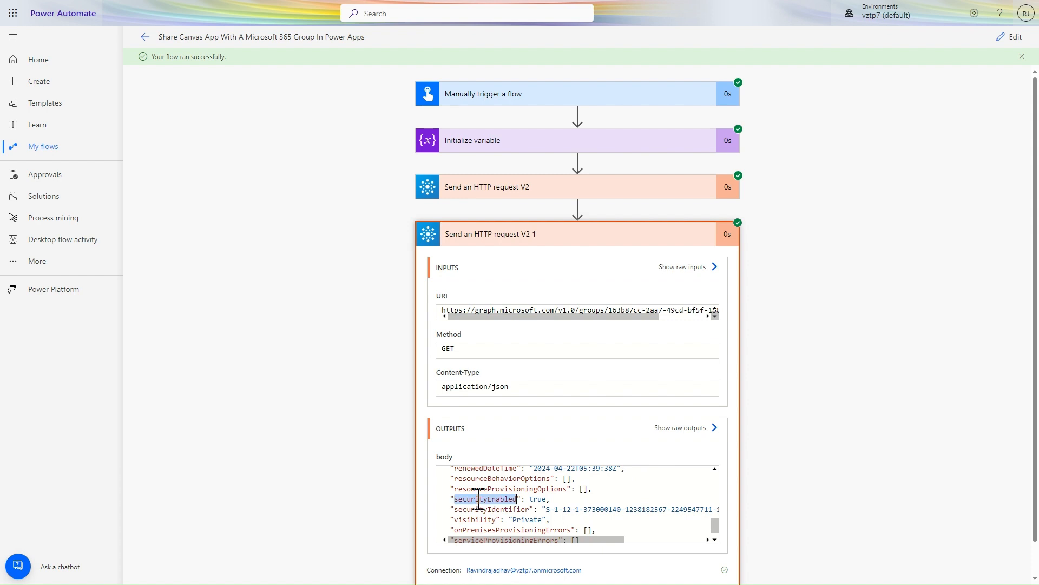
double_click(544, 488)
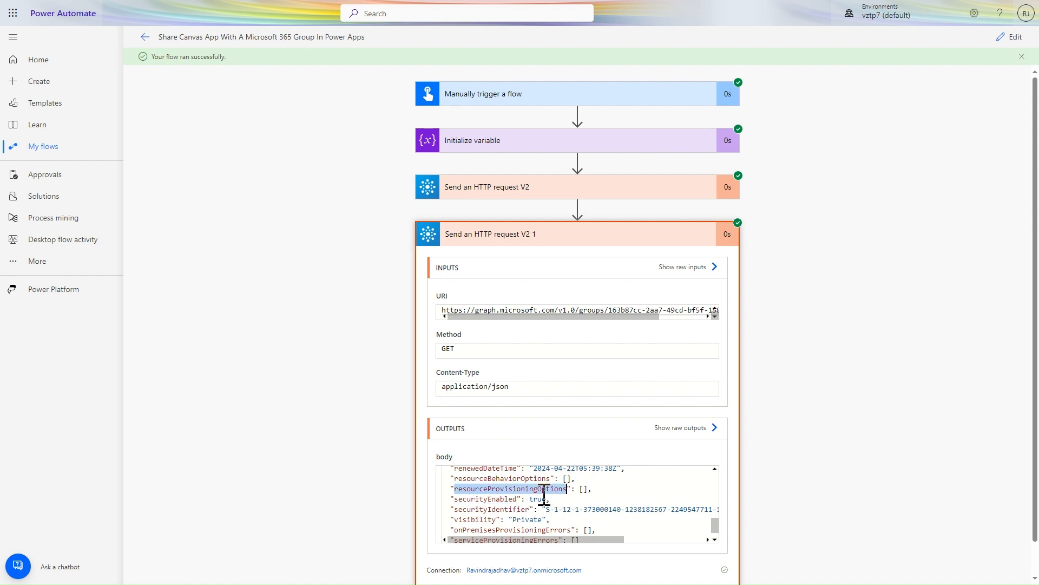
double_click(475, 519)
double_click(527, 520)
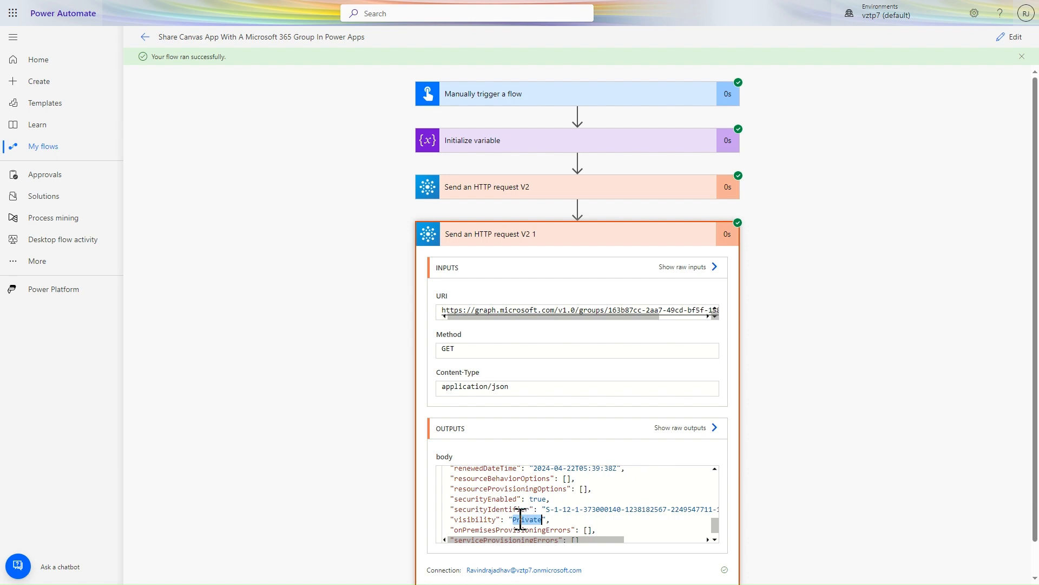
Switch to the Power Apps apps list and reload the page
mouse_move(464, 9)
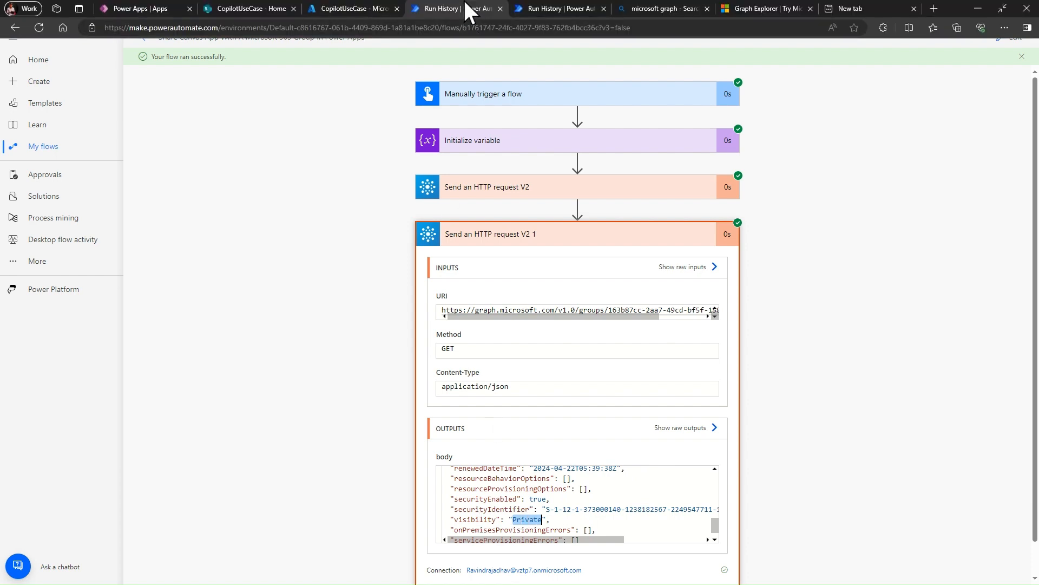
click(135, 9)
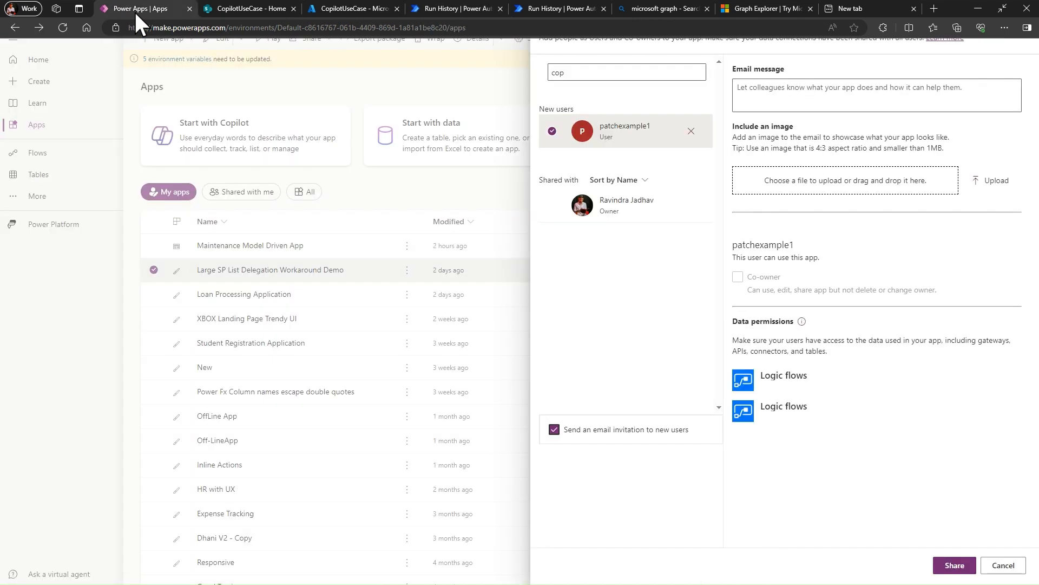
click(638, 72)
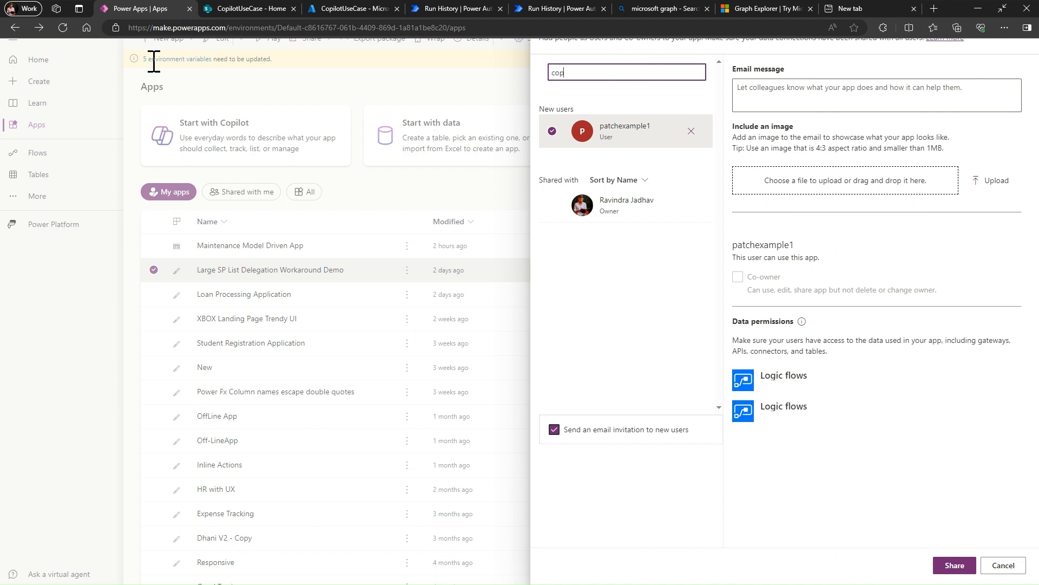
click(64, 27)
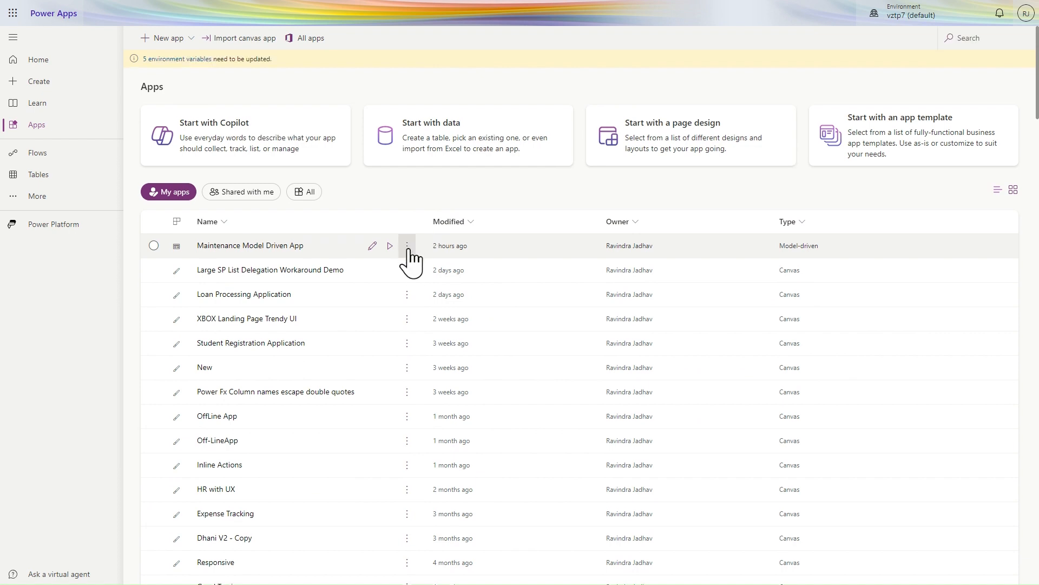
Open the sharing settings of the XBOX Landing Page Trendy UI canvas app
click(407, 246)
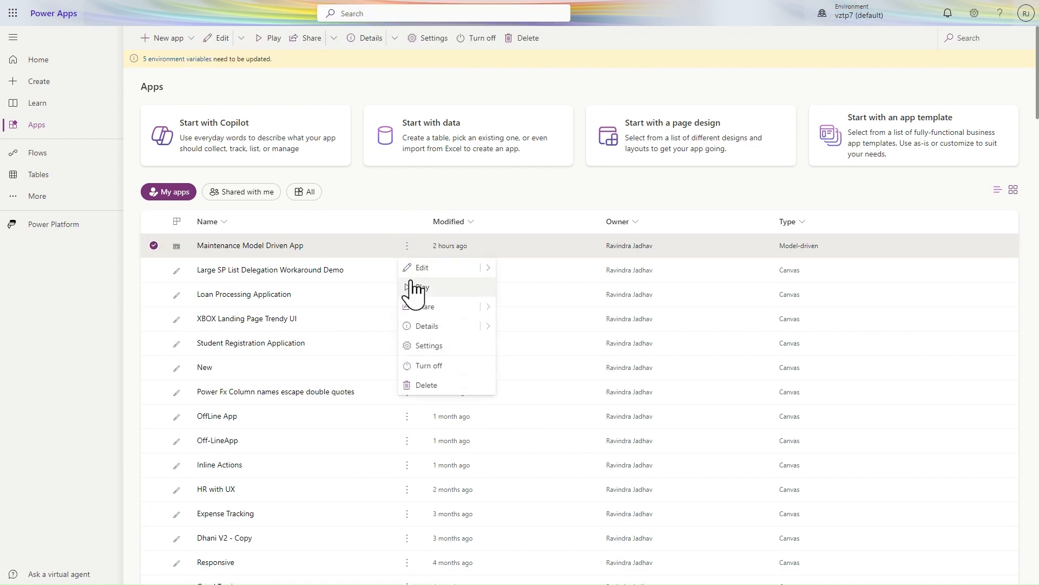
click(337, 328)
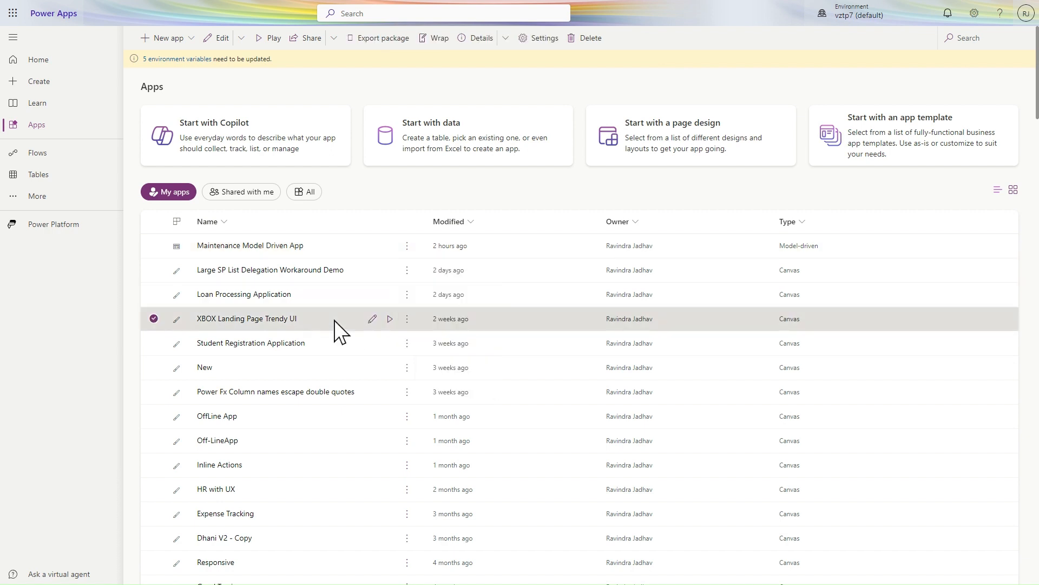
click(407, 320)
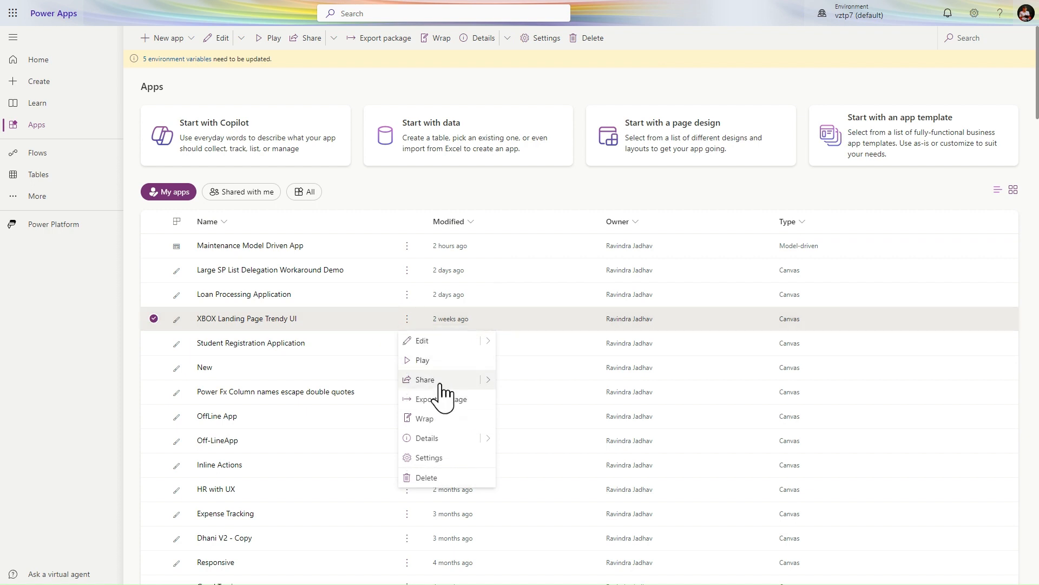
click(441, 383)
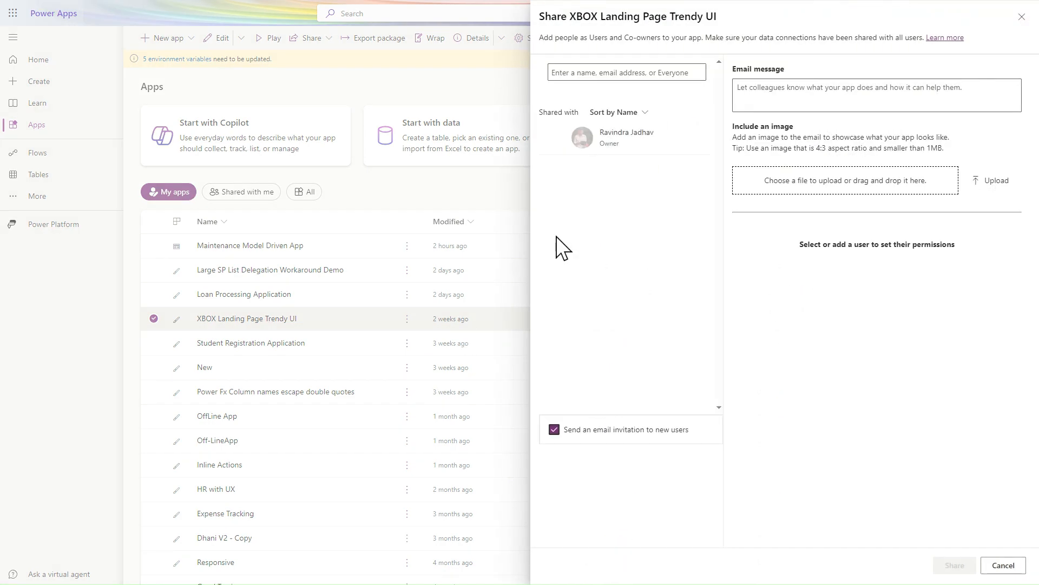
Search for "cop" in the app's sharing settings and add the CopilotUseCase group as a new user
click(644, 75)
text(cu)
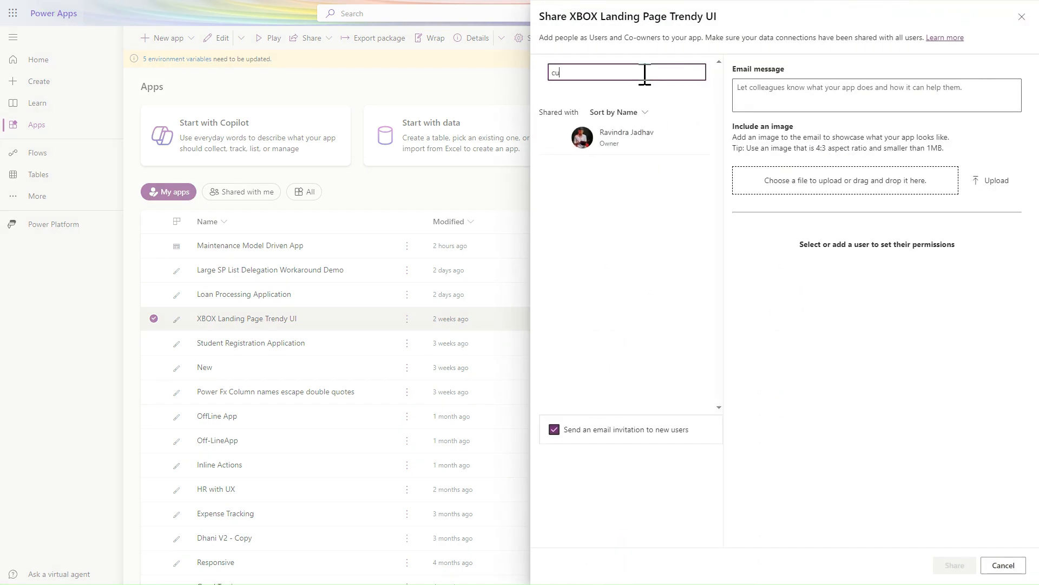
text(op)
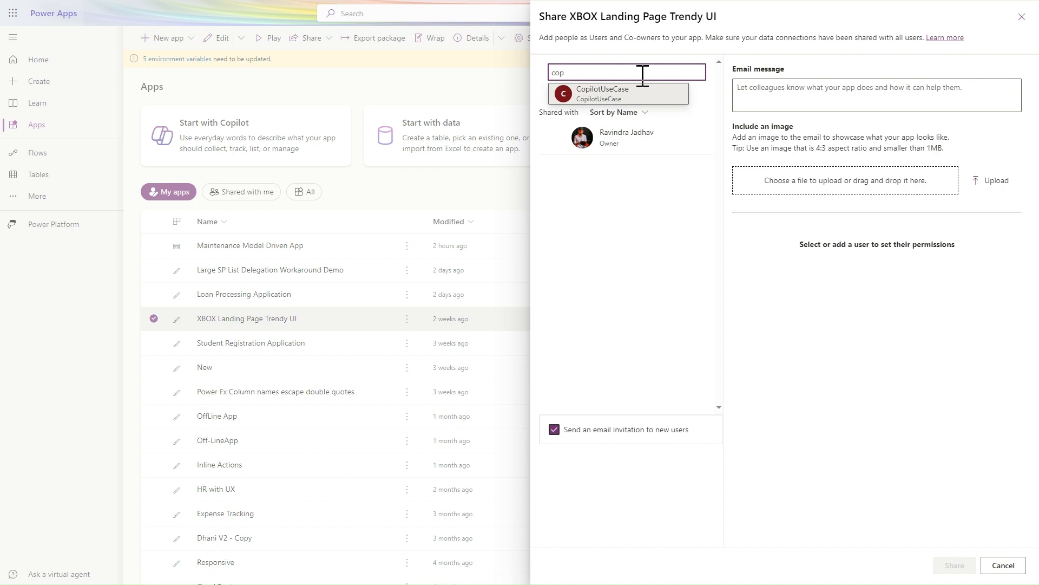
click(615, 97)
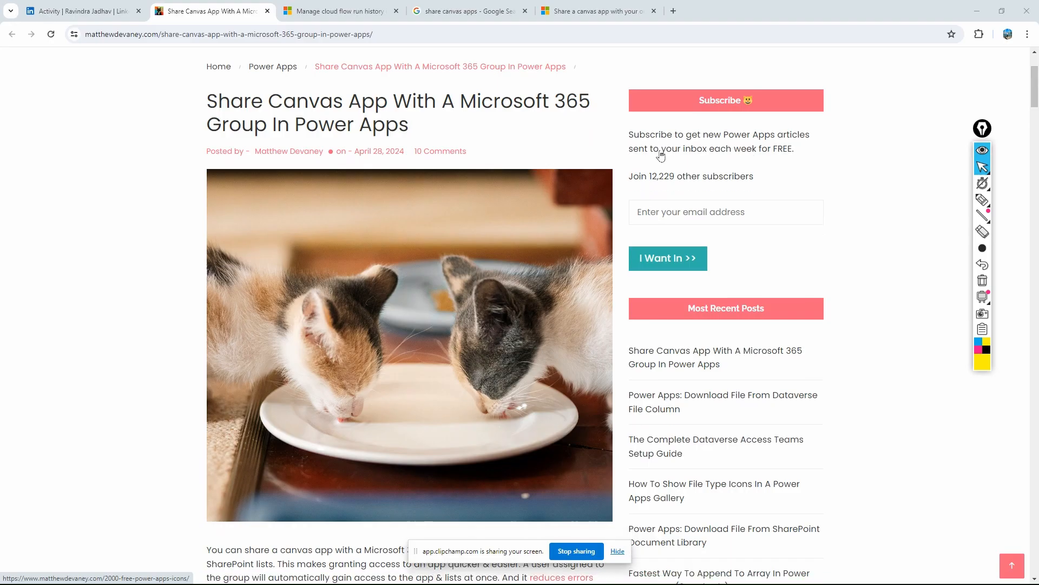
Read the article on sharing a canvas app with a Microsoft 365 group, from its introduction through the Power Automate flow setup
scroll(660, 156, down, 3)
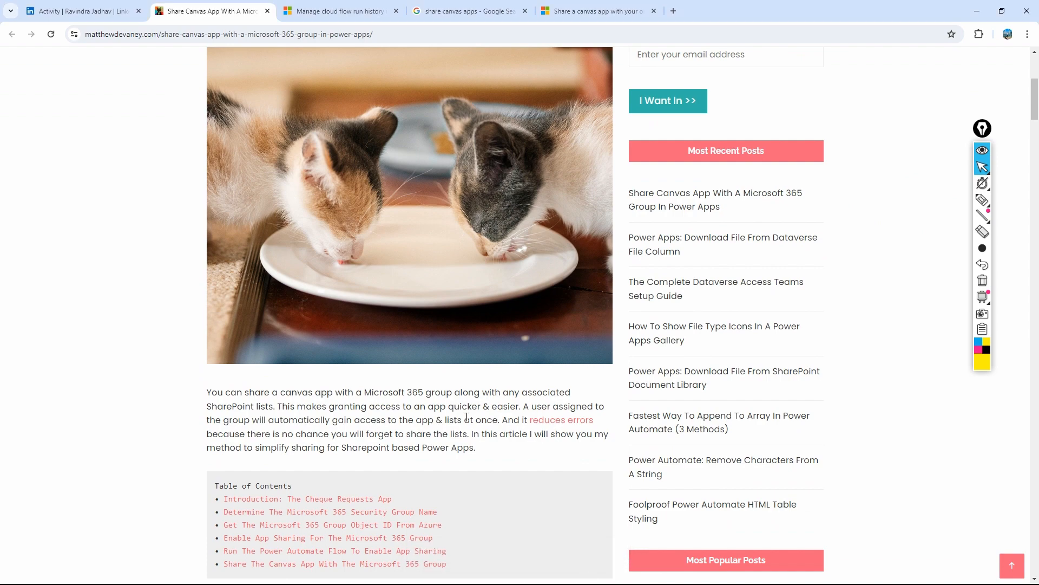
scroll(467, 419, down, 3)
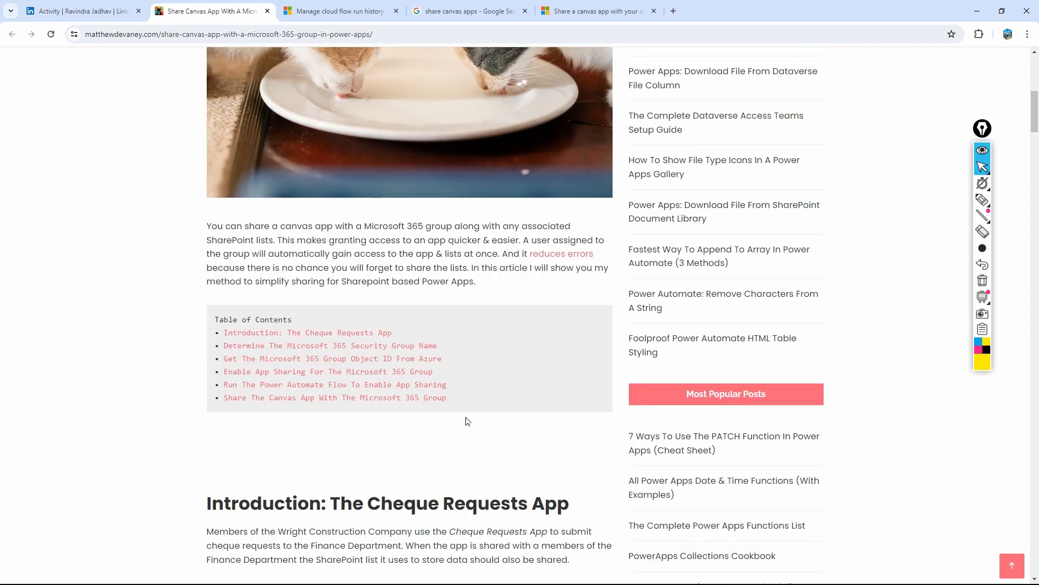
scroll(468, 420, down, 1)
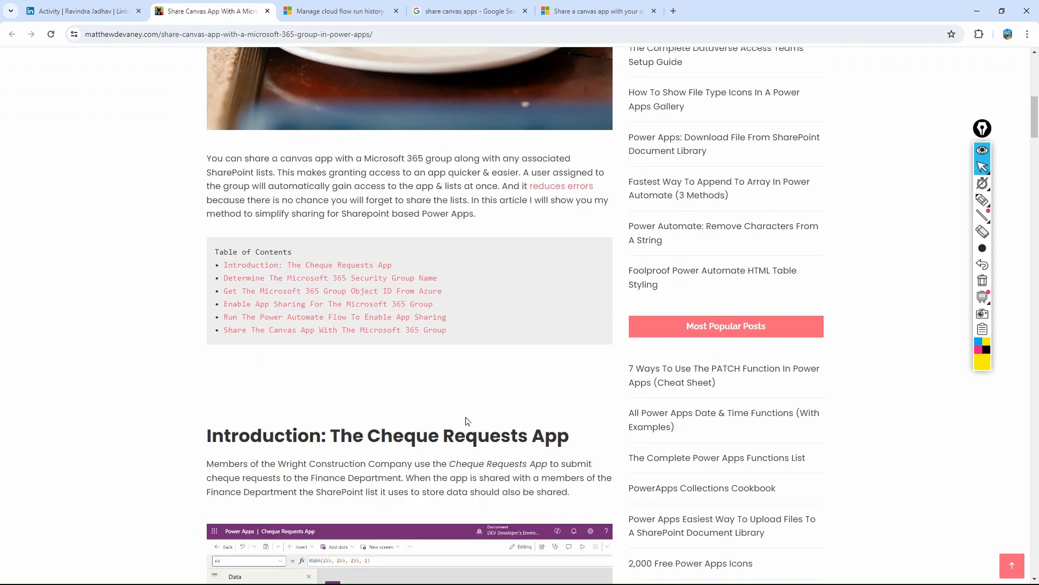
scroll(467, 421, up, 3)
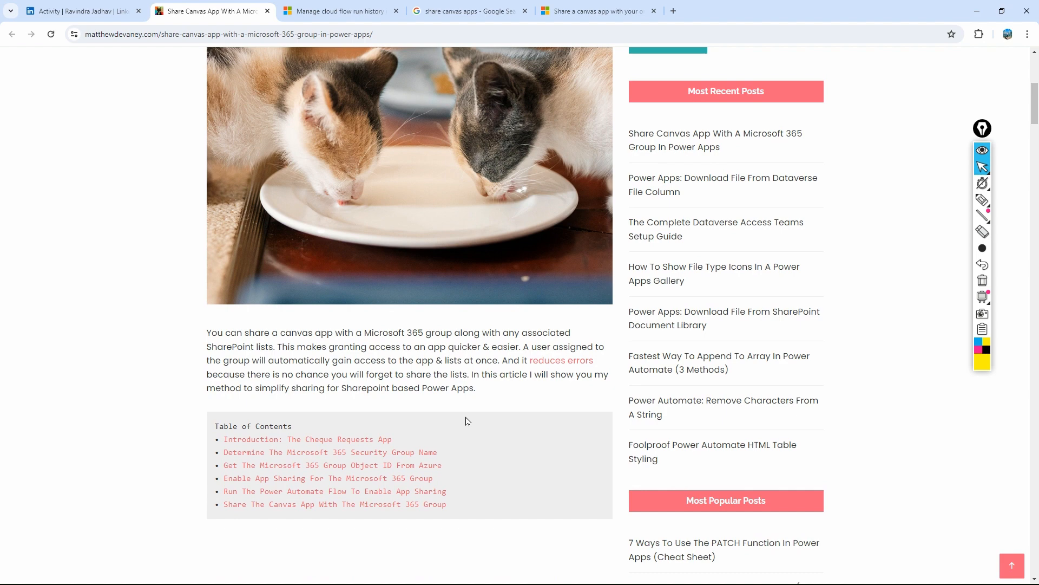
scroll(468, 420, up, 3)
scroll(468, 421, down, 9)
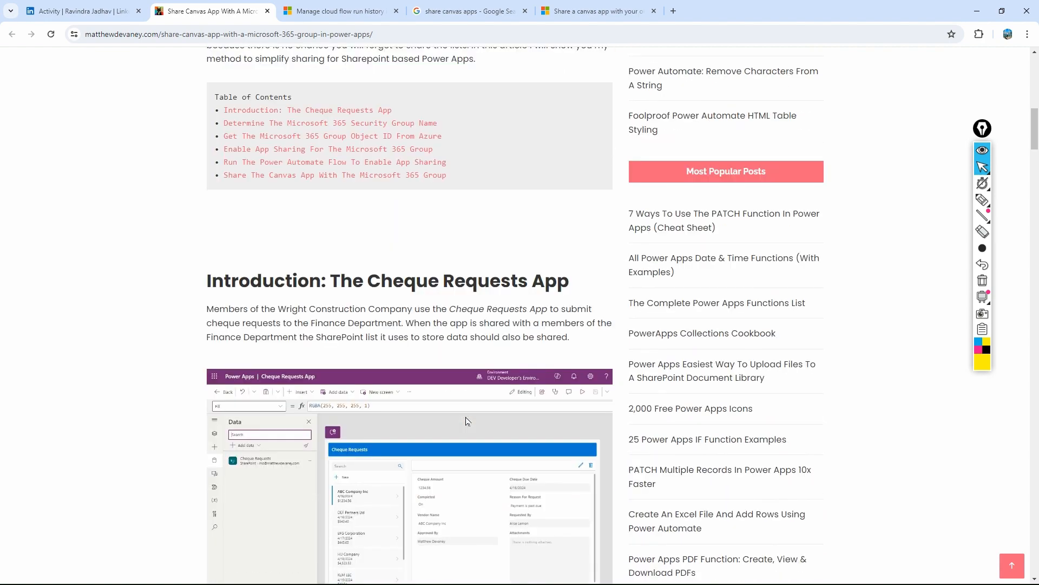
scroll(468, 421, down, 10)
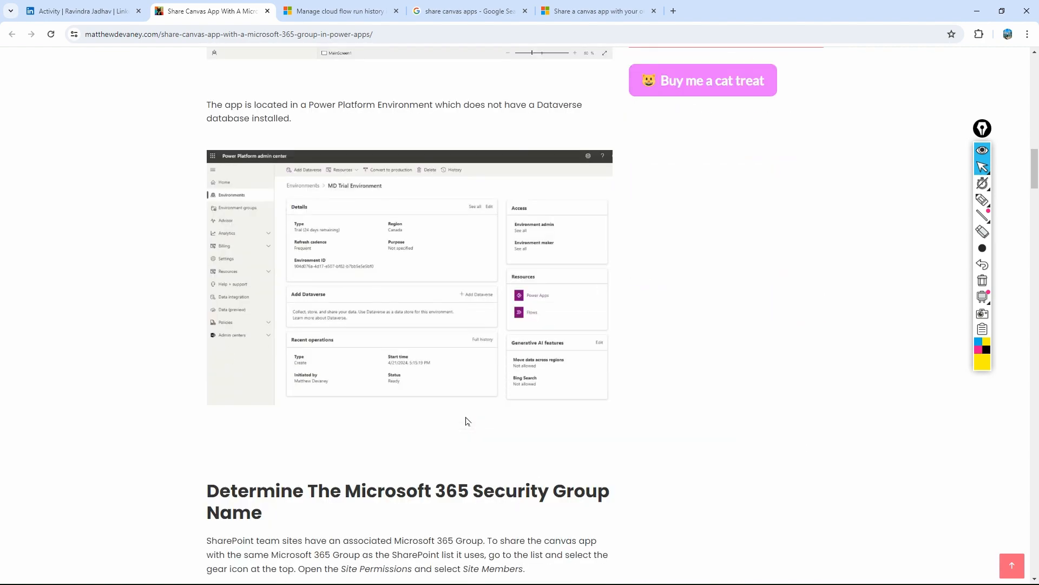
scroll(467, 421, down, 10)
scroll(477, 390, up, 4)
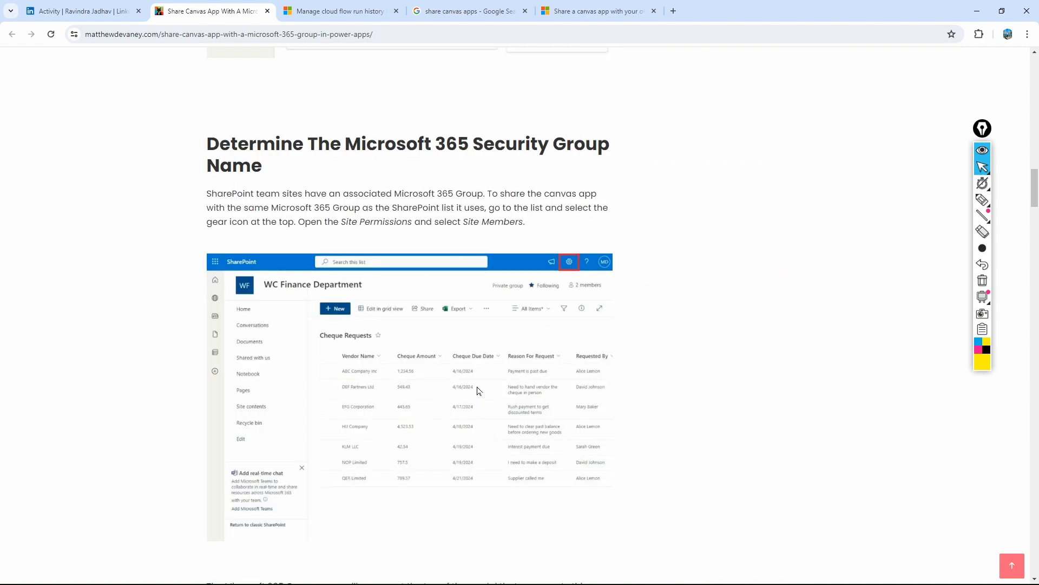
scroll(574, 296, down, 9)
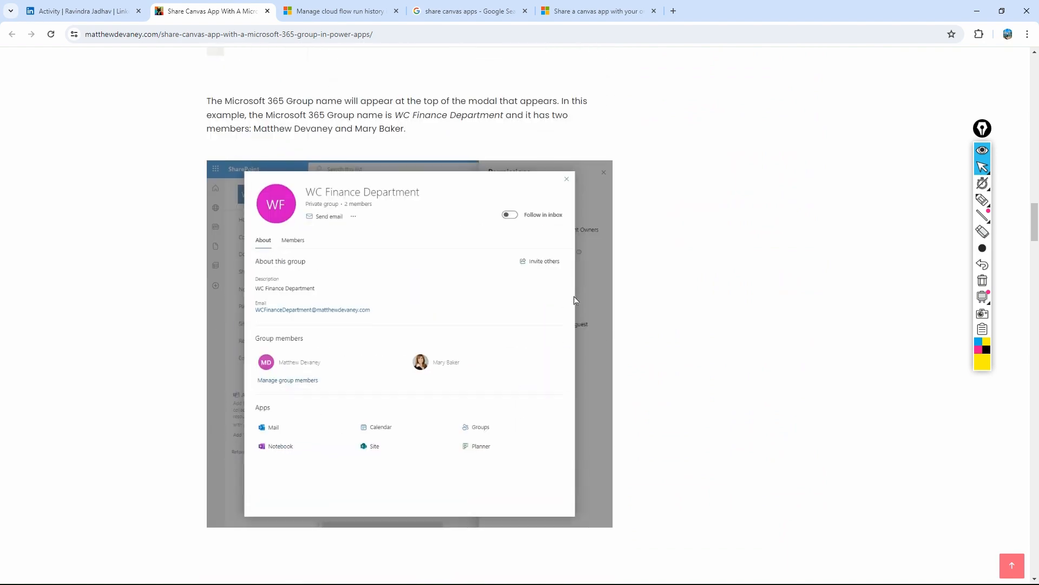
scroll(343, 361, down, 5)
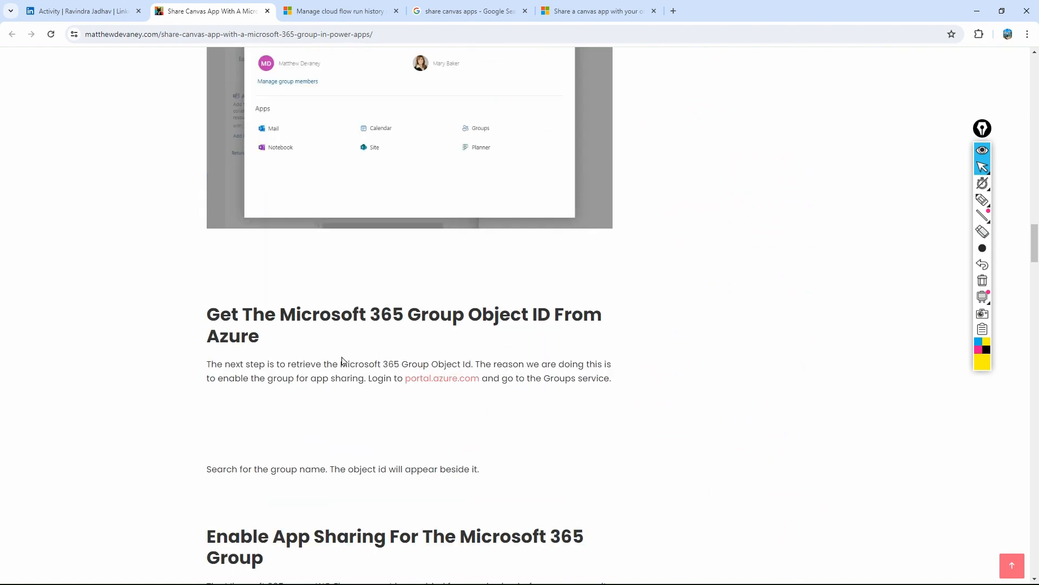
scroll(343, 361, down, 13)
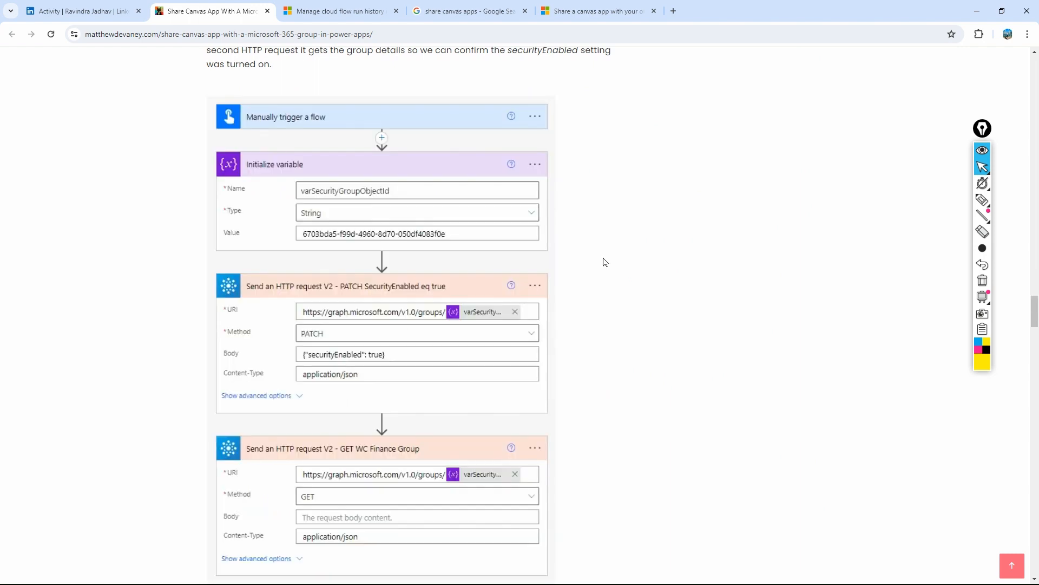
Circle the URI, the PATCH method and the securityEnabled body in yellow in the article's PATCH request section
click(984, 200)
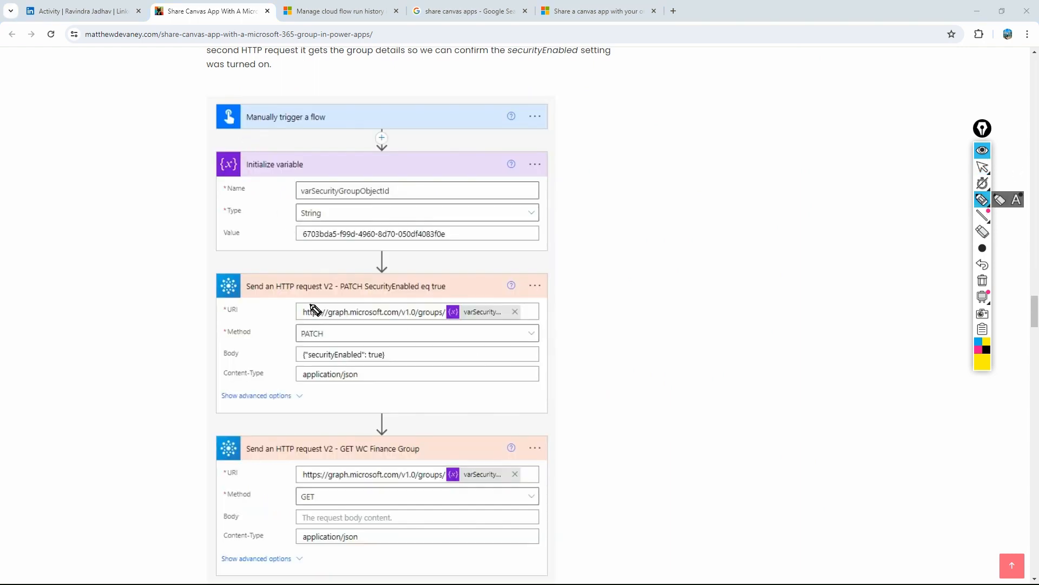
scroll(311, 304, up, 2)
click(983, 168)
scroll(848, 262, down, 7)
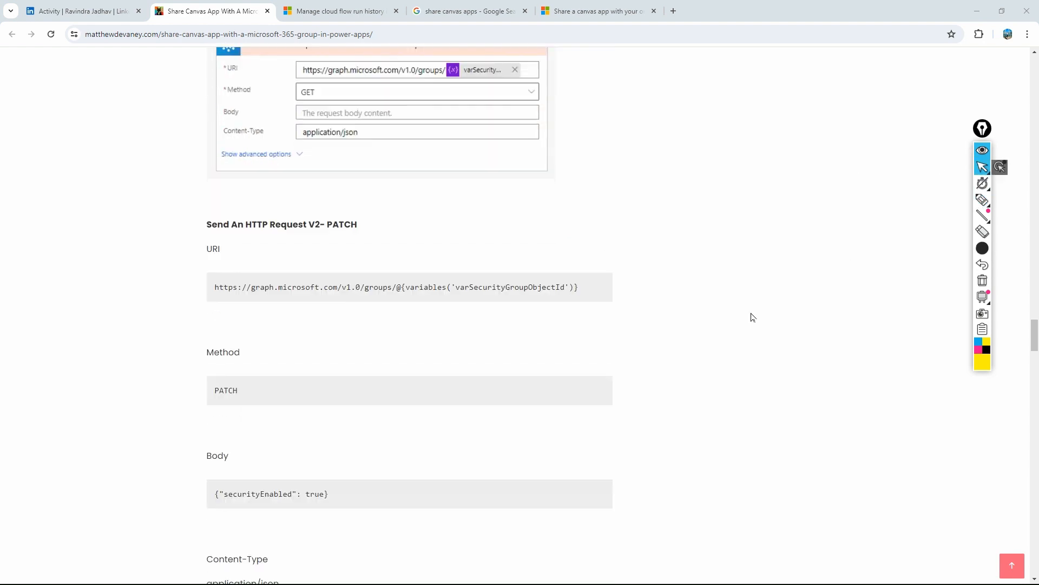
click(983, 200)
mouse_move(180, 269)
mouse_down()
mouse_move(649, 313)
mouse_move(303, 329)
mouse_move(209, 305)
mouse_move(199, 285)
mouse_up()
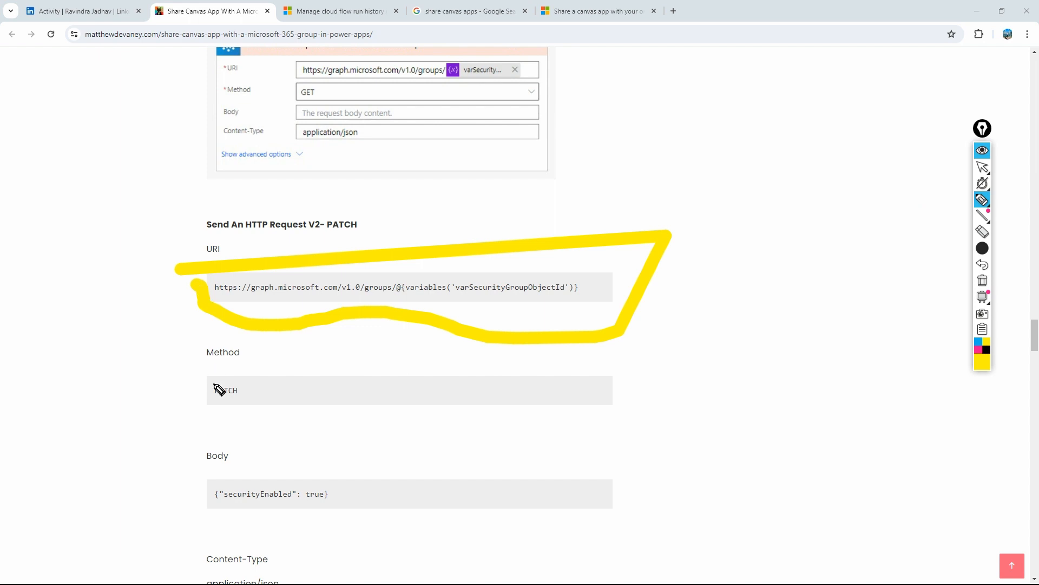
mouse_move(185, 368)
mouse_down()
mouse_move(198, 358)
mouse_move(262, 425)
mouse_move(176, 360)
mouse_move(186, 357)
mouse_up()
mouse_move(186, 452)
mouse_down()
mouse_move(269, 429)
mouse_move(347, 471)
mouse_move(290, 543)
mouse_move(174, 466)
mouse_move(200, 456)
mouse_up()
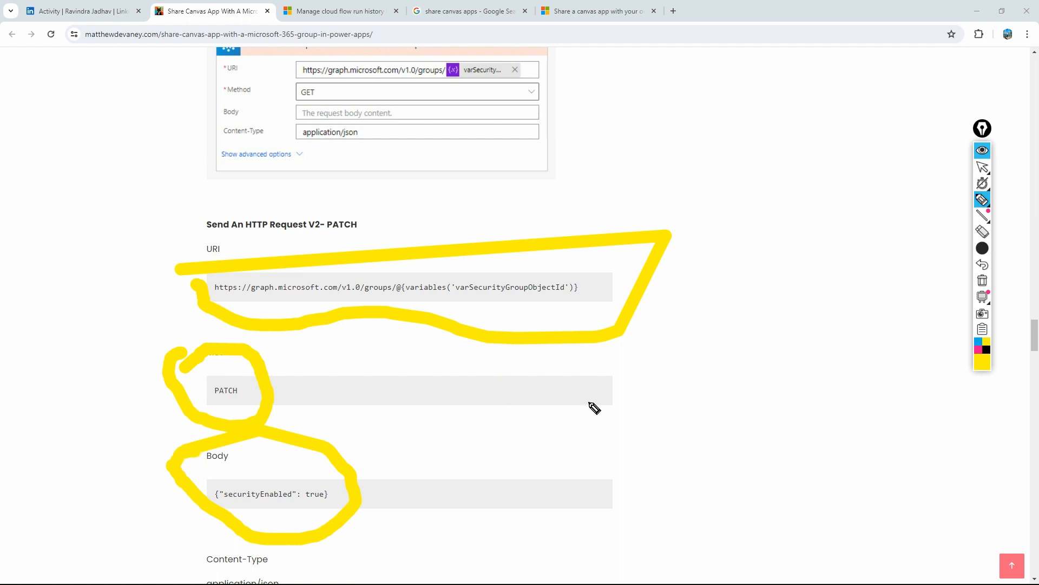
Clear the yellow annotations from the article and collapse the annotation tools
click(982, 281)
drag(621, 332, 622, 332)
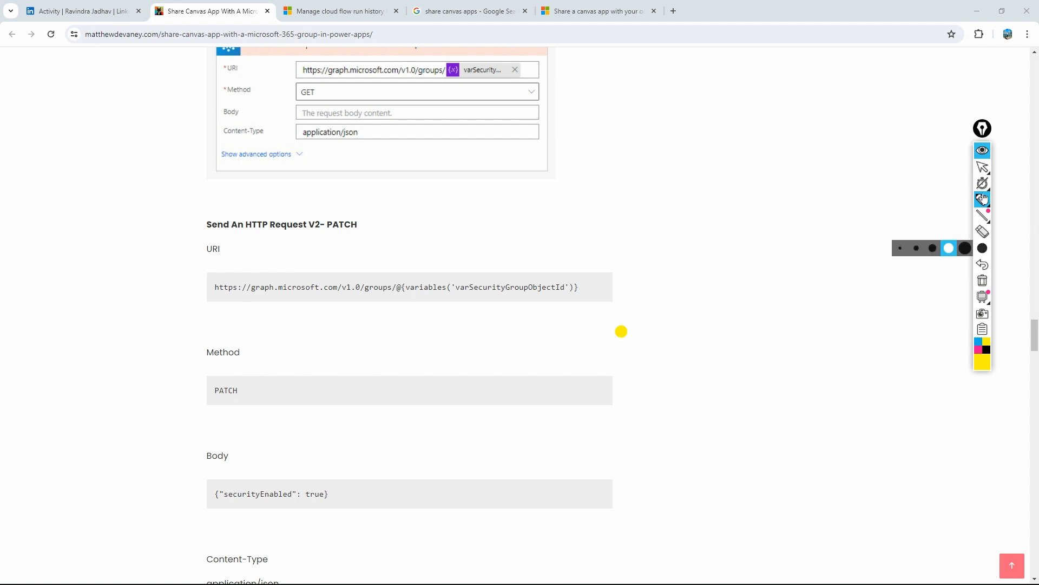
mouse_move(985, 208)
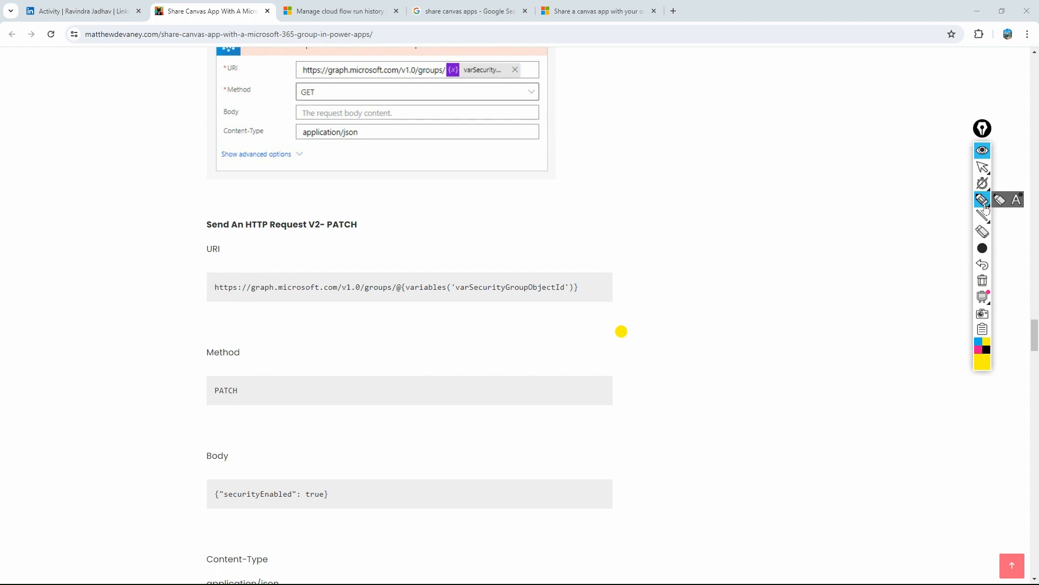
click(983, 154)
Review the article's flow run output and its instructions for sharing the canvas app with the Microsoft 365 group
scroll(650, 402, down, 18)
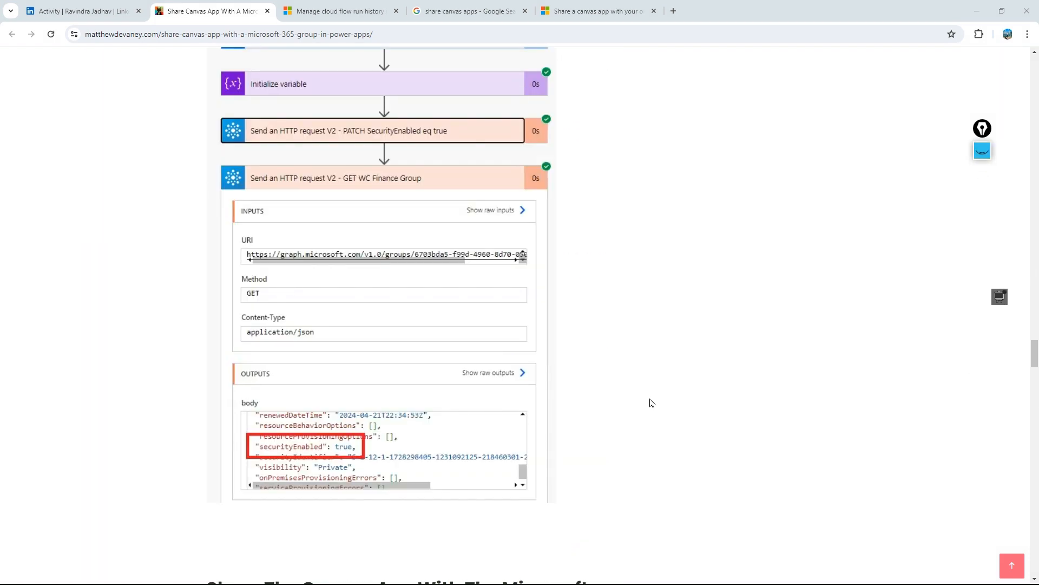
scroll(650, 403, down, 6)
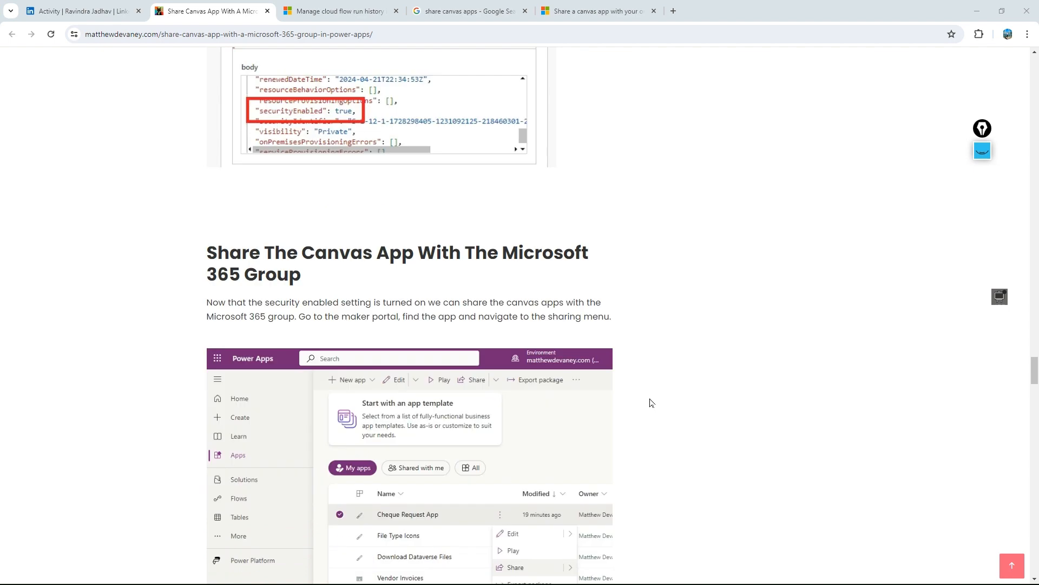
scroll(650, 403, down, 8)
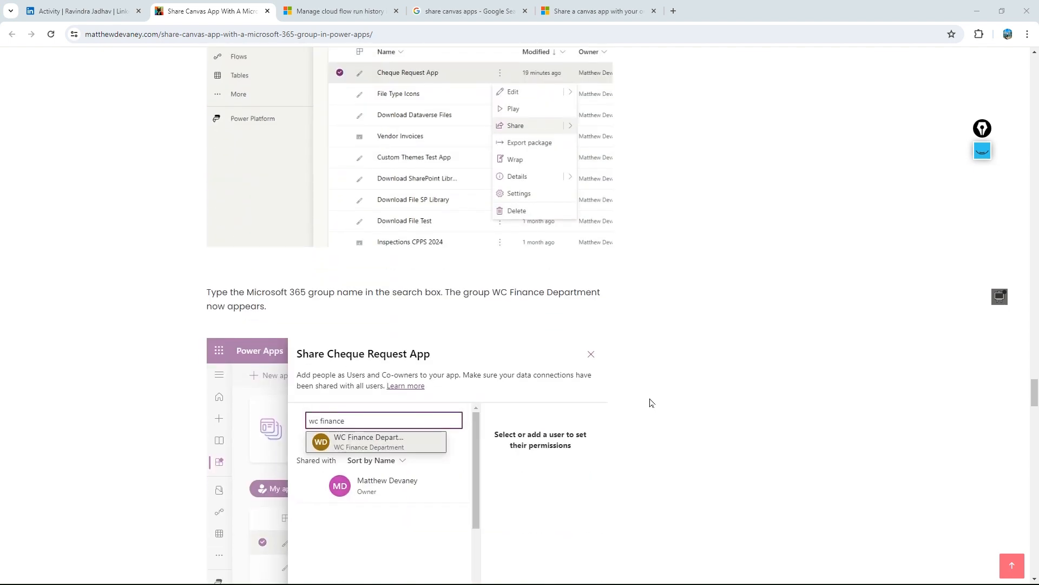